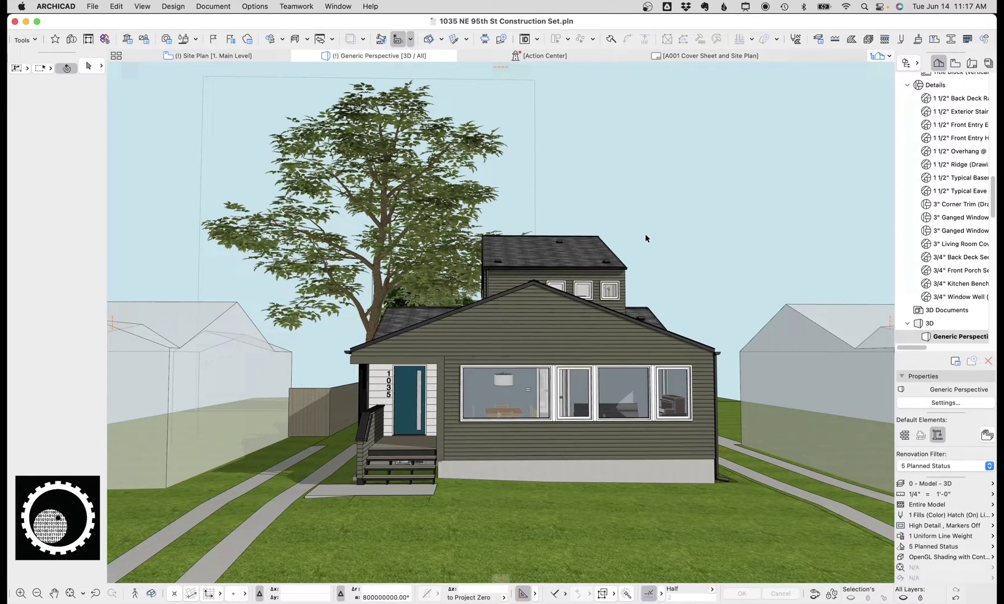
# Browse the object library and try Tree Model Simple 1 25 as Tree Type 2 and Tree Type 1 for the large maple
pyautogui.doubleClick(452, 191)
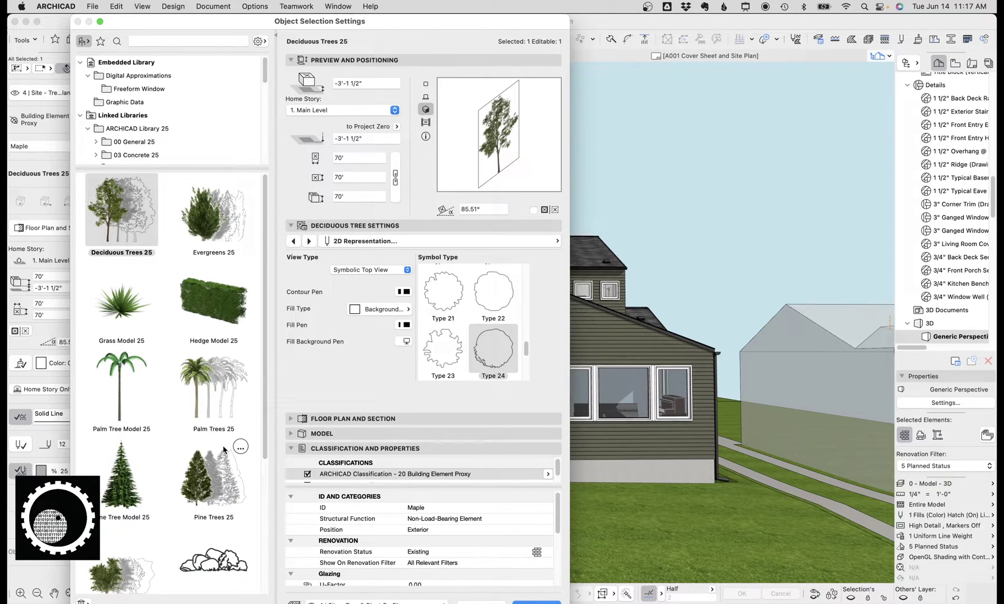
pyautogui.scroll(-5, 201, 470)
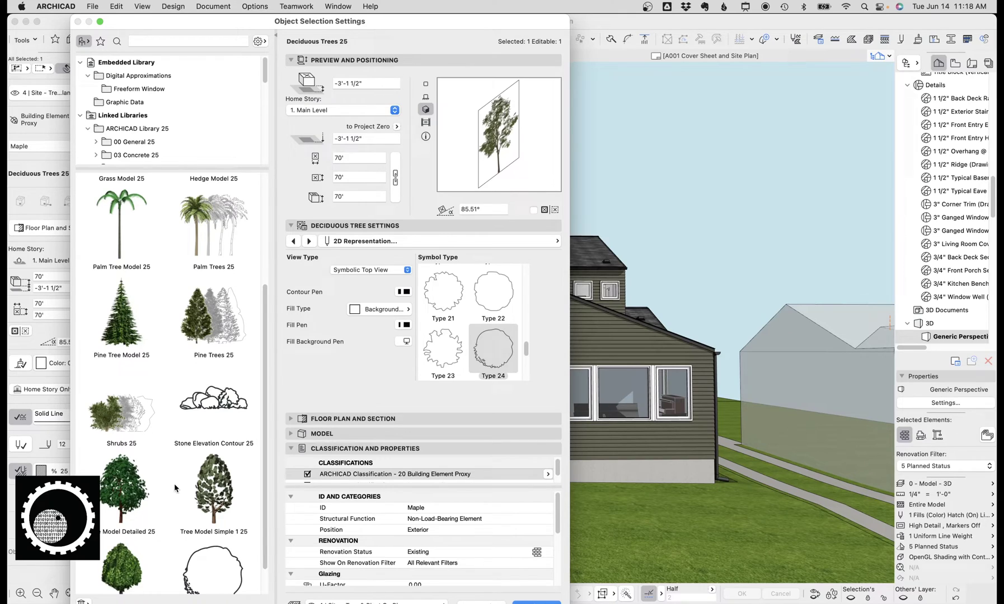
pyautogui.scroll(-1, 175, 488)
pyautogui.scroll(3, 162, 504)
pyautogui.scroll(-3, 151, 521)
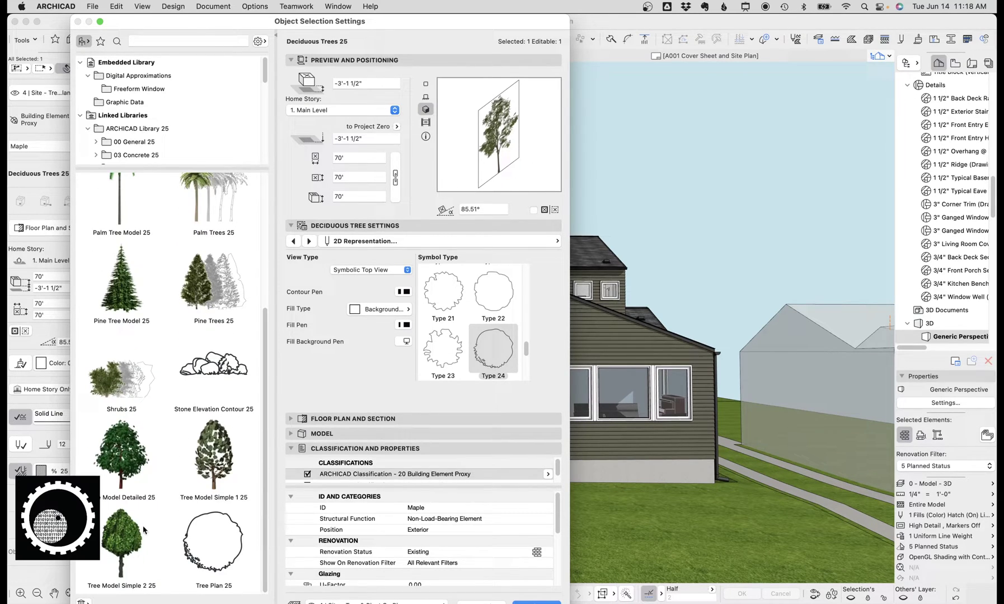
pyautogui.click(214, 463)
pyautogui.click(392, 281)
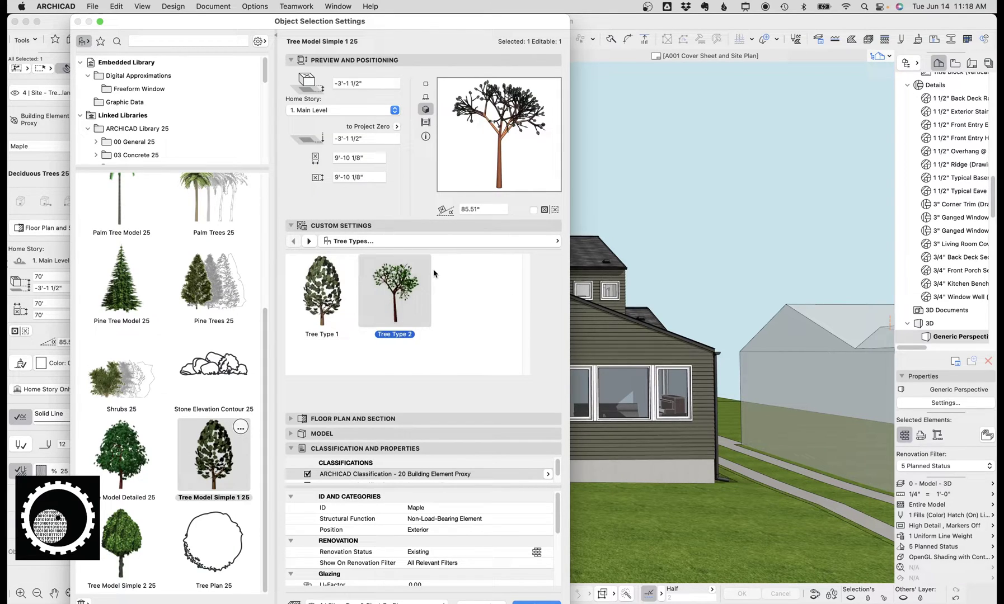
pyautogui.click(333, 302)
pyautogui.scroll(5, 264, 265)
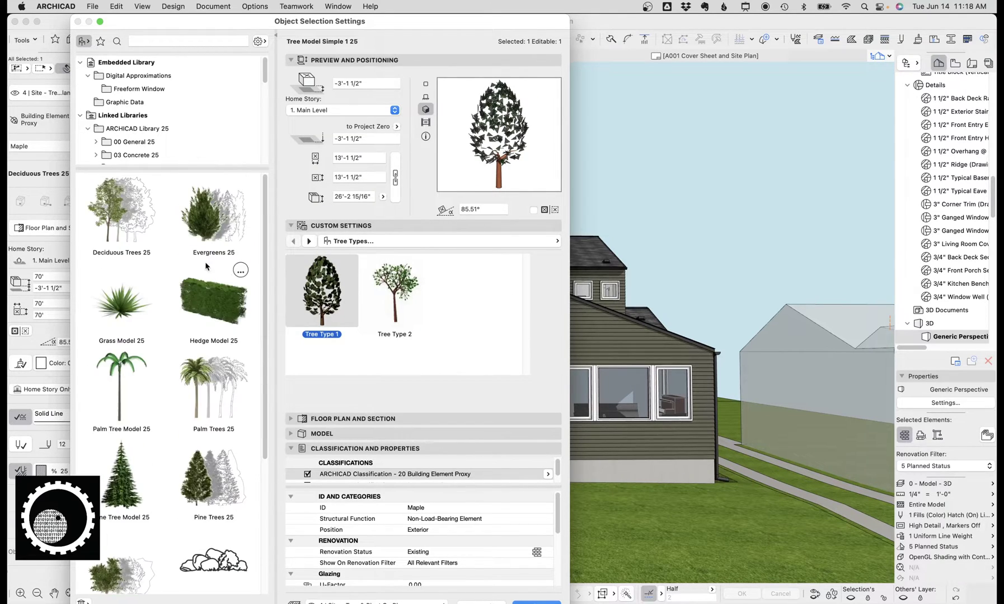
# Try the Birch, Beech, Cherry and Linden types of Deciduous Trees 25 for the large tree
pyautogui.click(132, 228)
pyautogui.click(370, 288)
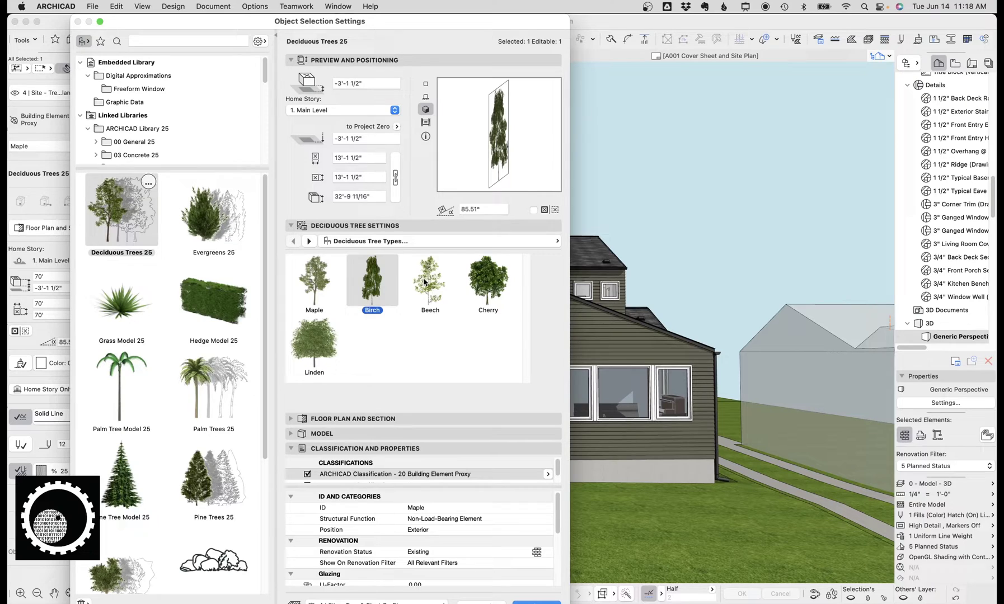
pyautogui.click(423, 282)
pyautogui.click(486, 284)
pyautogui.click(320, 364)
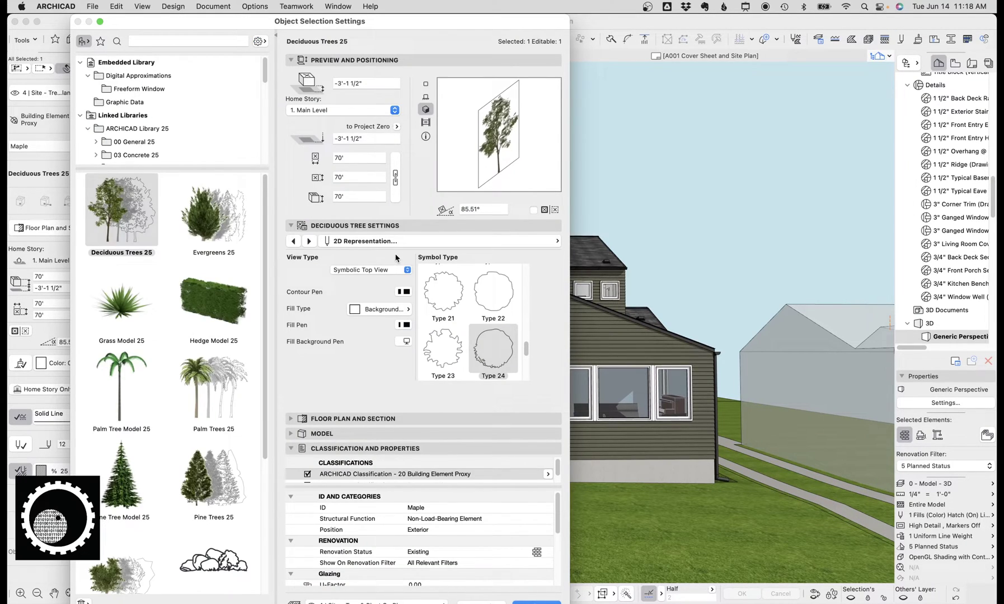
# Review the maple's deciduous tree types, 3D representation settings and 2D symbol types
pyautogui.click(294, 241)
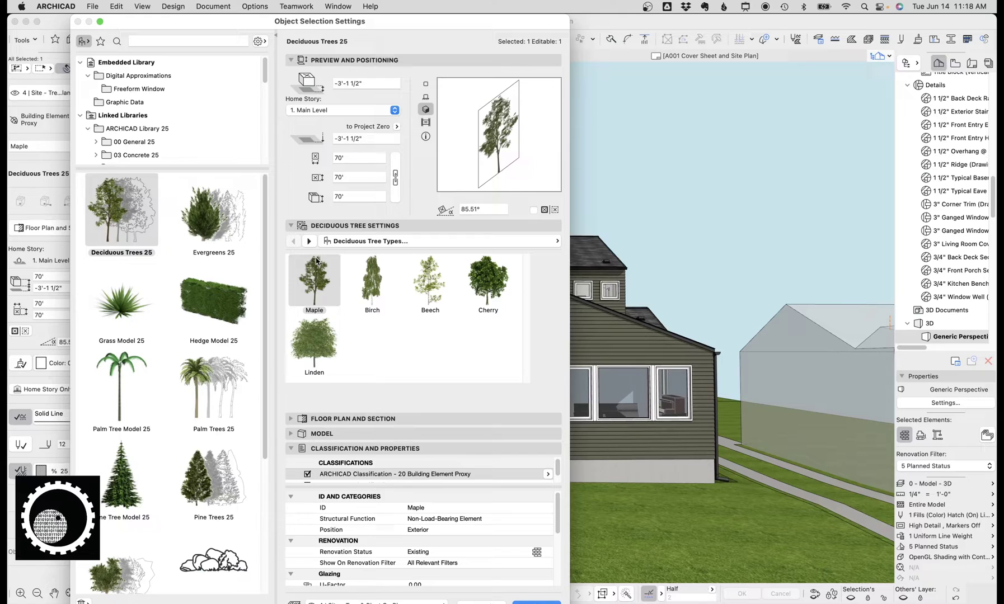
pyautogui.click(309, 241)
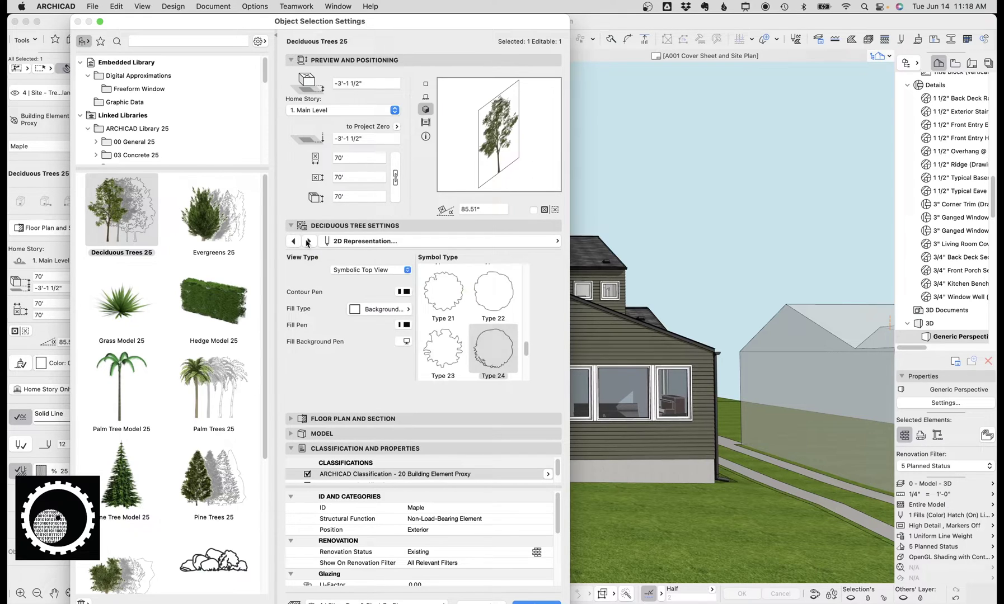
pyautogui.click(309, 241)
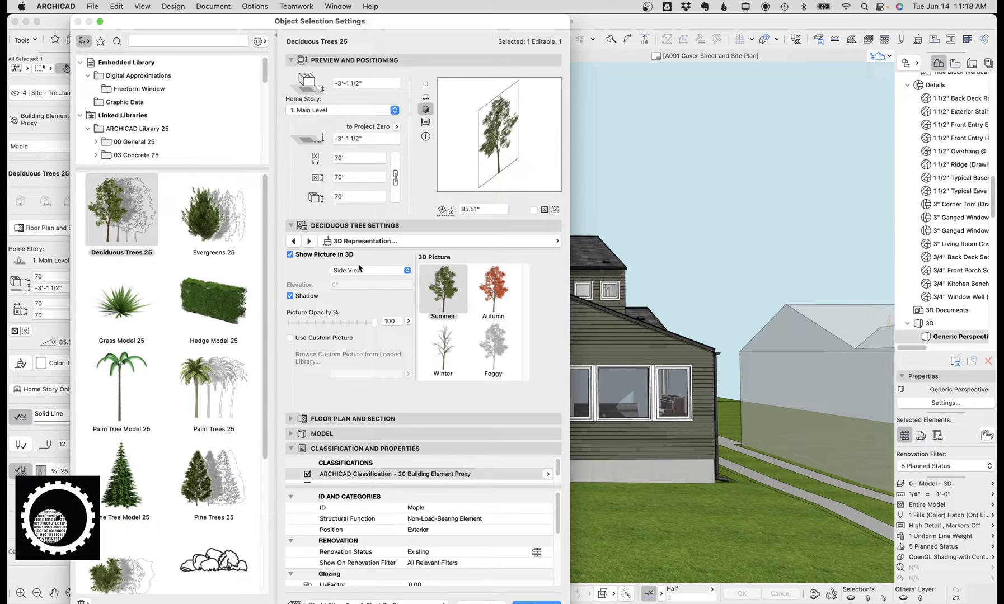
pyautogui.click(294, 241)
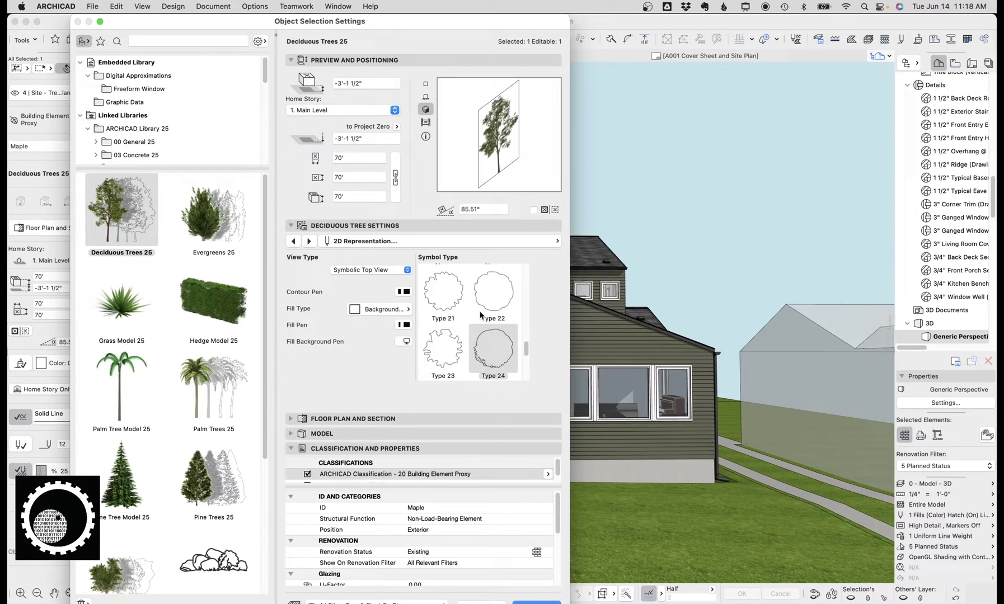
pyautogui.moveTo(526, 348); pyautogui.dragTo(528, 325)
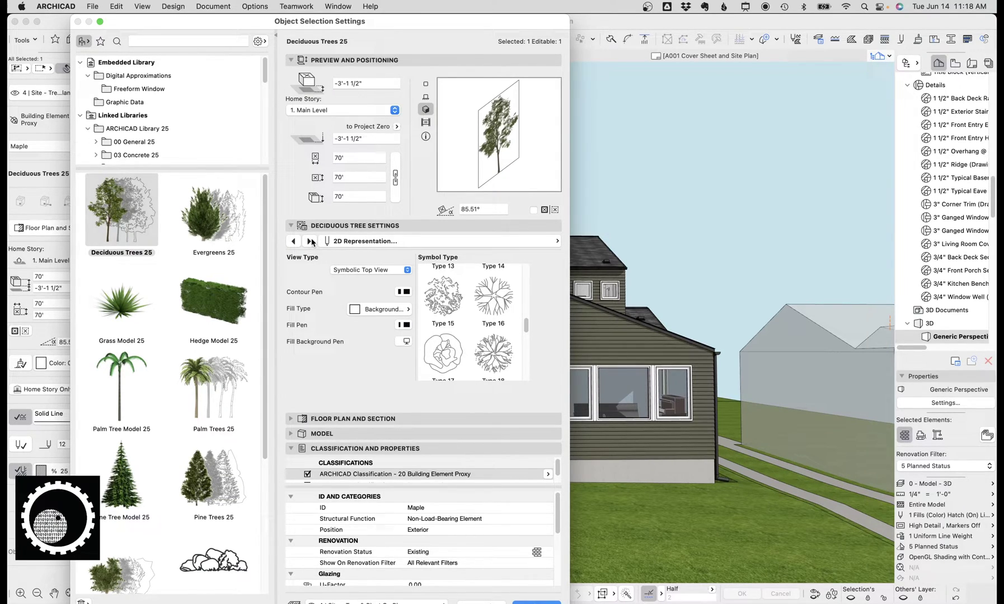
# Try the maple's seasonal 3D pictures, including Winter and Foggy, and apply Autumn
pyautogui.click(310, 241)
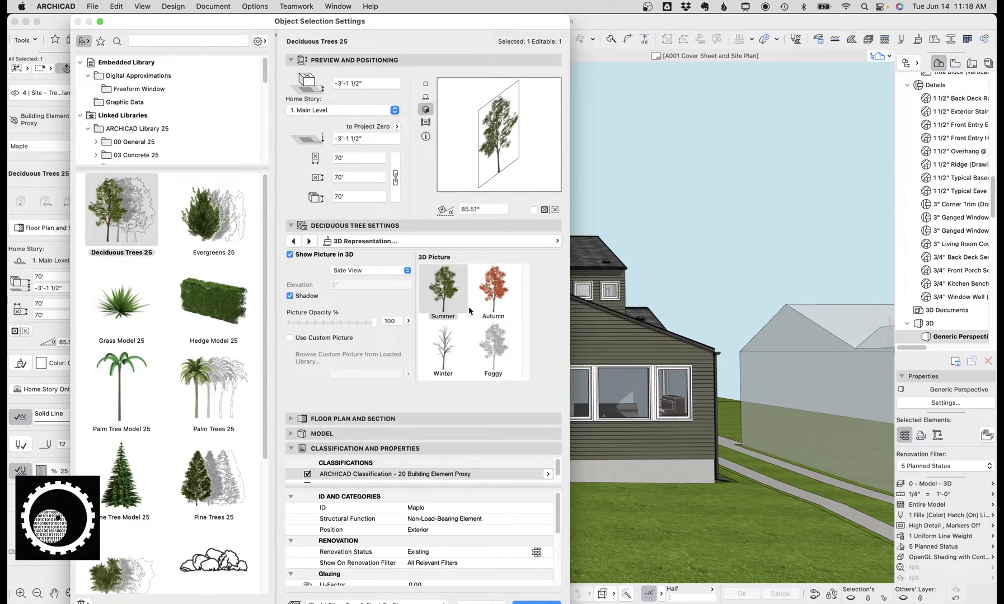
pyautogui.click(500, 290)
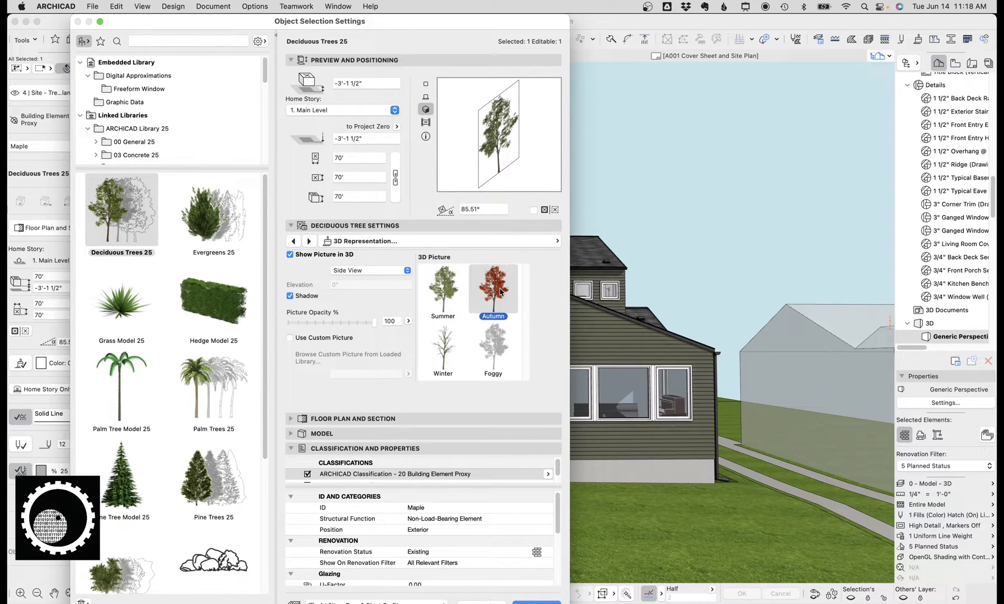
pyautogui.click(451, 359)
pyautogui.click(493, 358)
pyautogui.click(499, 297)
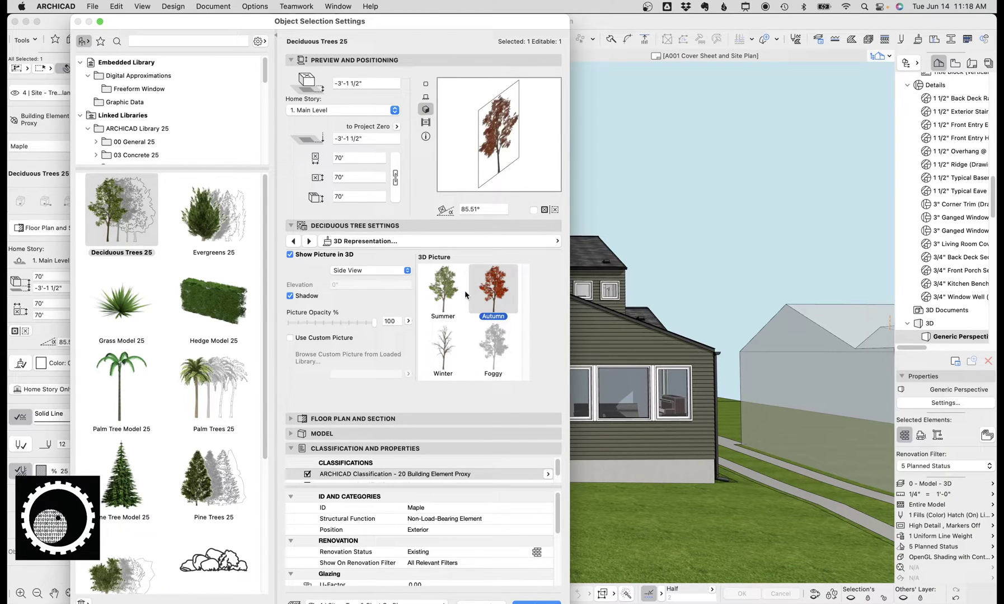
pyautogui.click(529, 602)
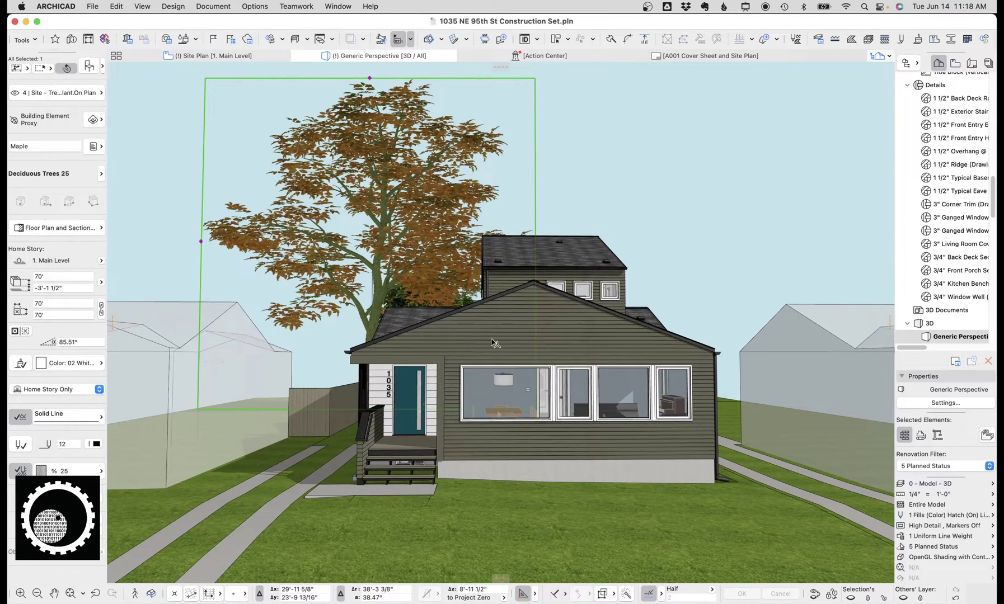
# Set the maple's picture opacity to 40% and its 3D picture to Summer
pyautogui.press('super+t')
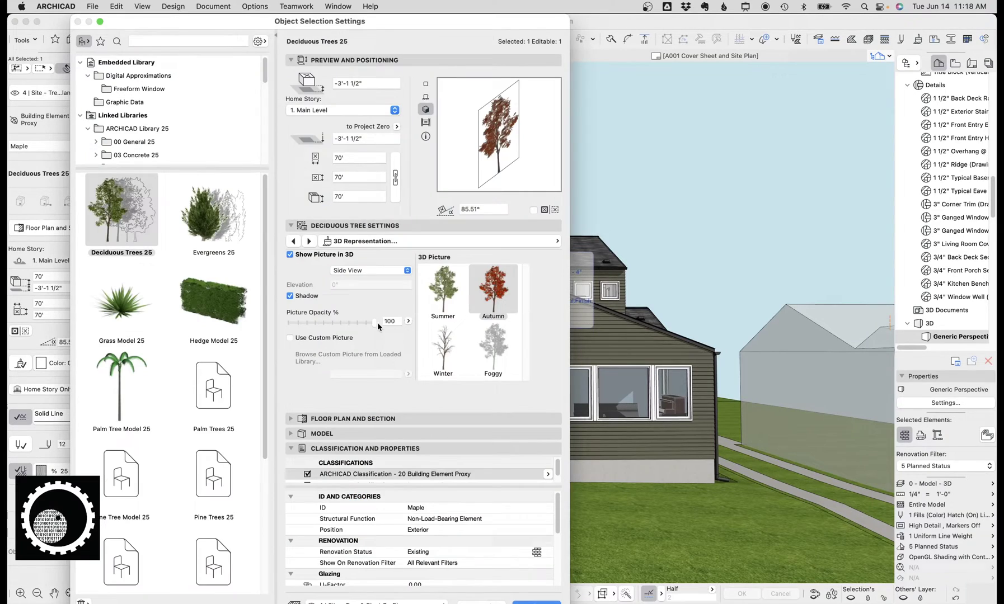
pyautogui.moveTo(376, 322); pyautogui.dragTo(323, 323)
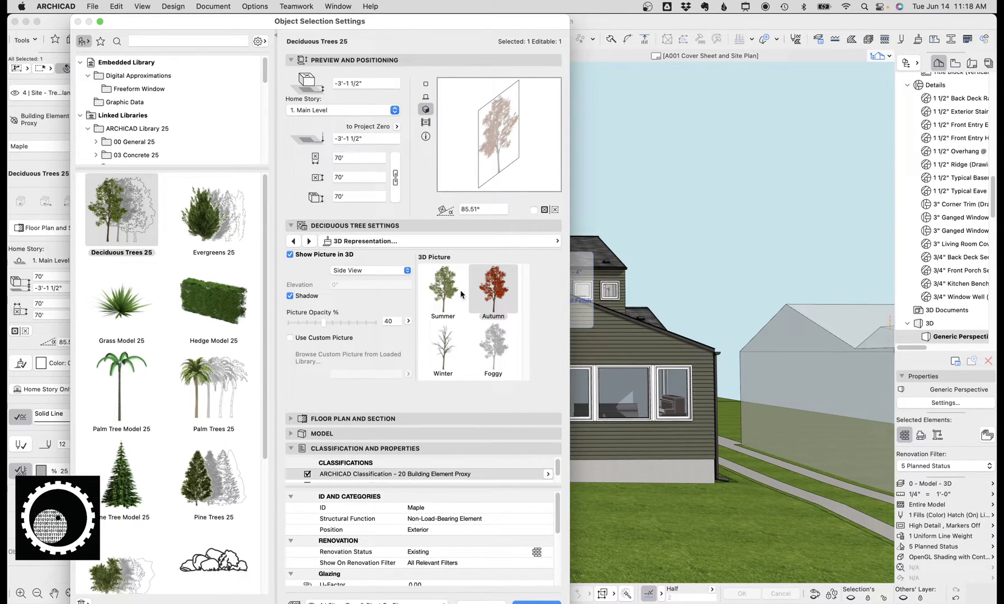
pyautogui.click(443, 288)
pyautogui.click(536, 602)
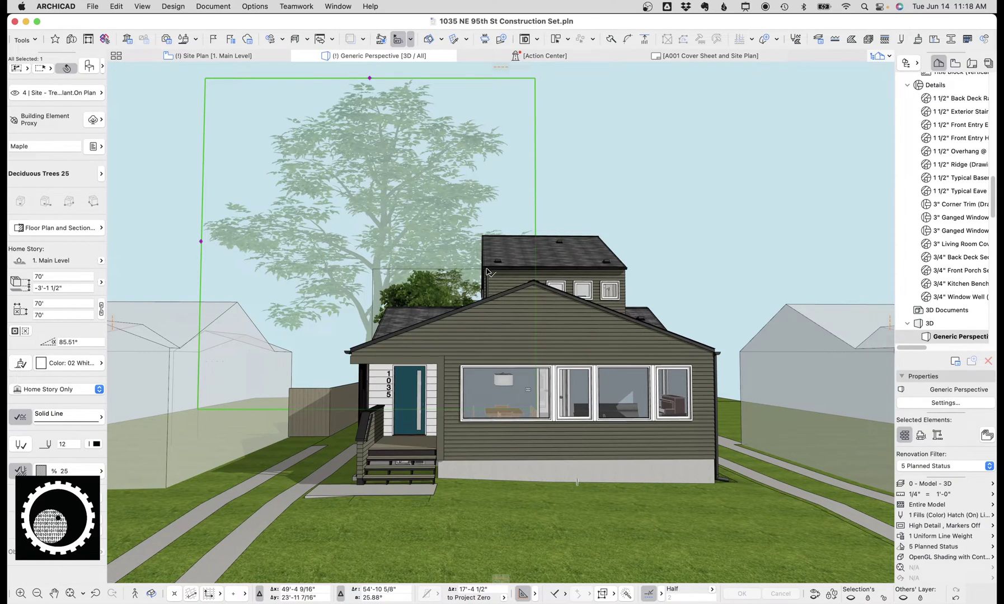
# Set the maple's picture opacity to 100%
pyautogui.doubleClick(417, 192)
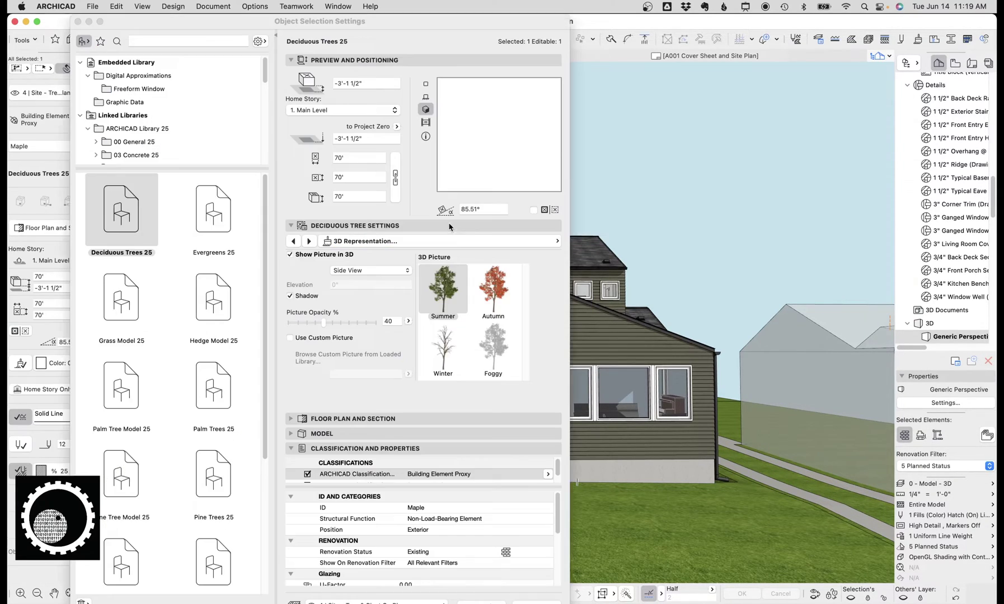
pyautogui.moveTo(328, 325); pyautogui.dragTo(402, 331)
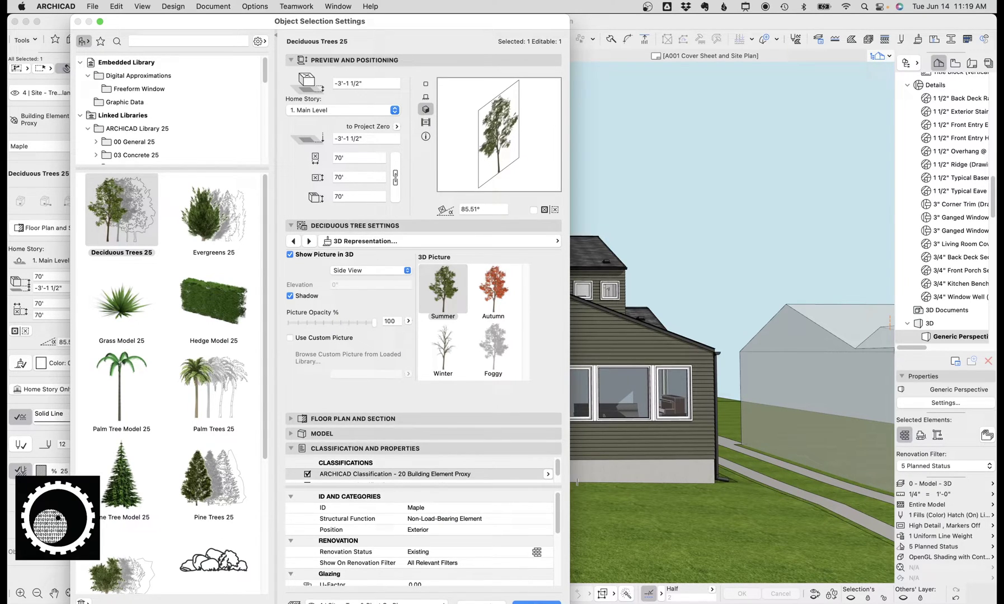
pyautogui.click(536, 602)
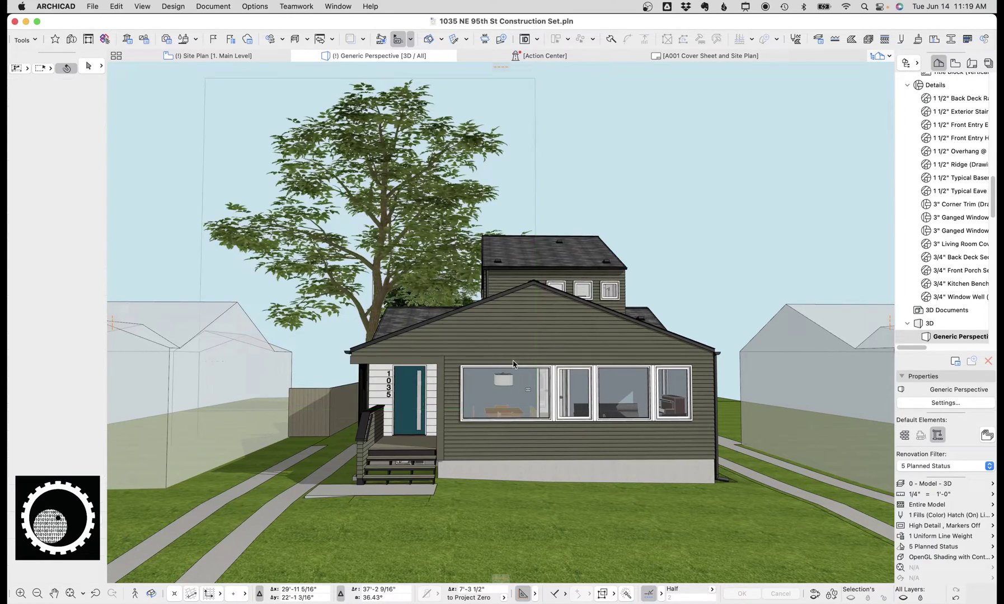
# Rebuild the 3D view from the front corner opposite the porch so the flat tree pictures face the camera
pyautogui.keyDown('shift'); pyautogui.moveTo(513, 364); pyautogui.dragTo(324, 365, button='middle'); pyautogui.keyUp('shift')
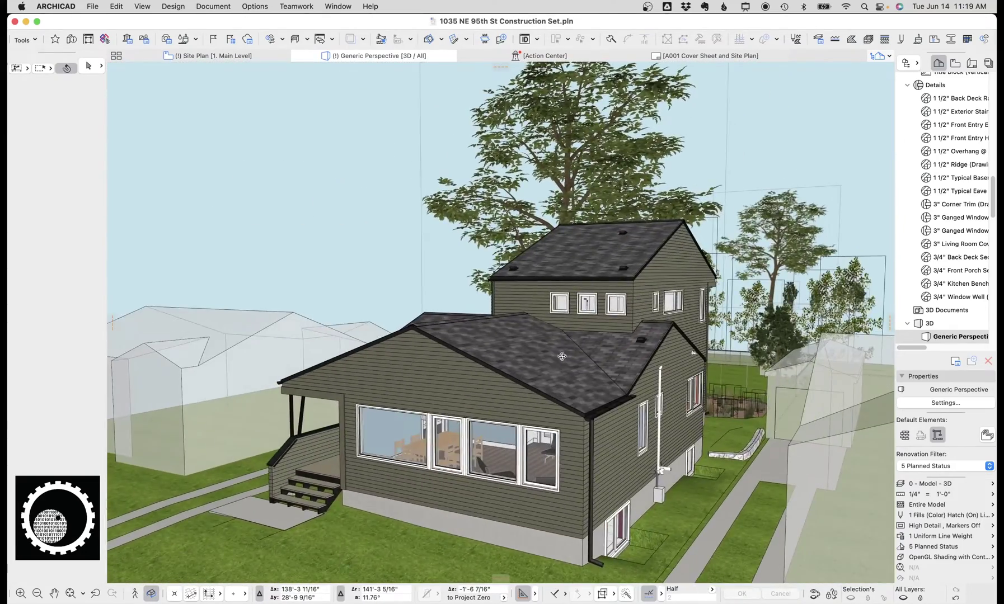
pyautogui.moveTo(562, 356); pyautogui.dragTo(465, 330)
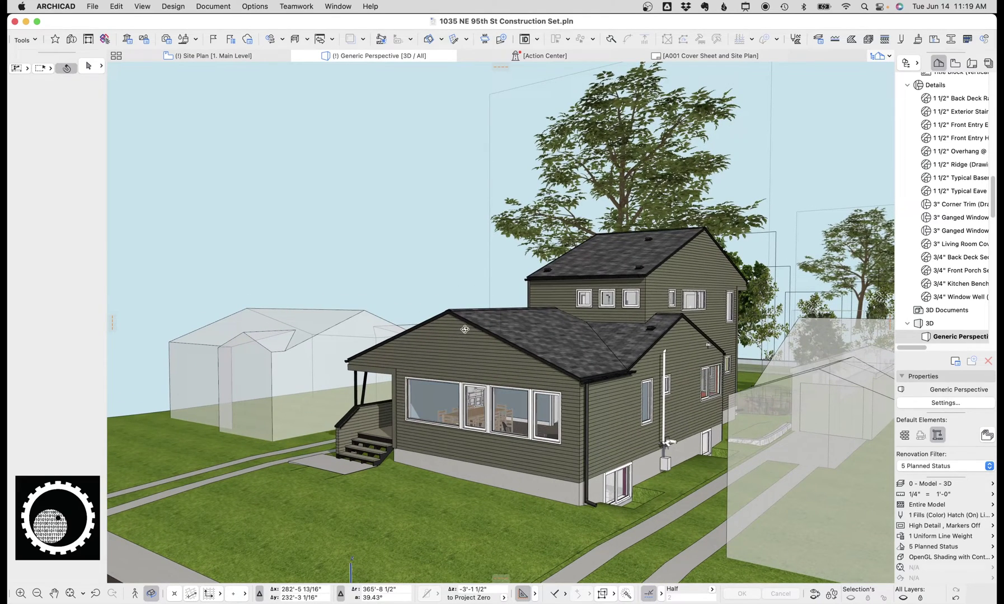
pyautogui.rightClick(385, 219)
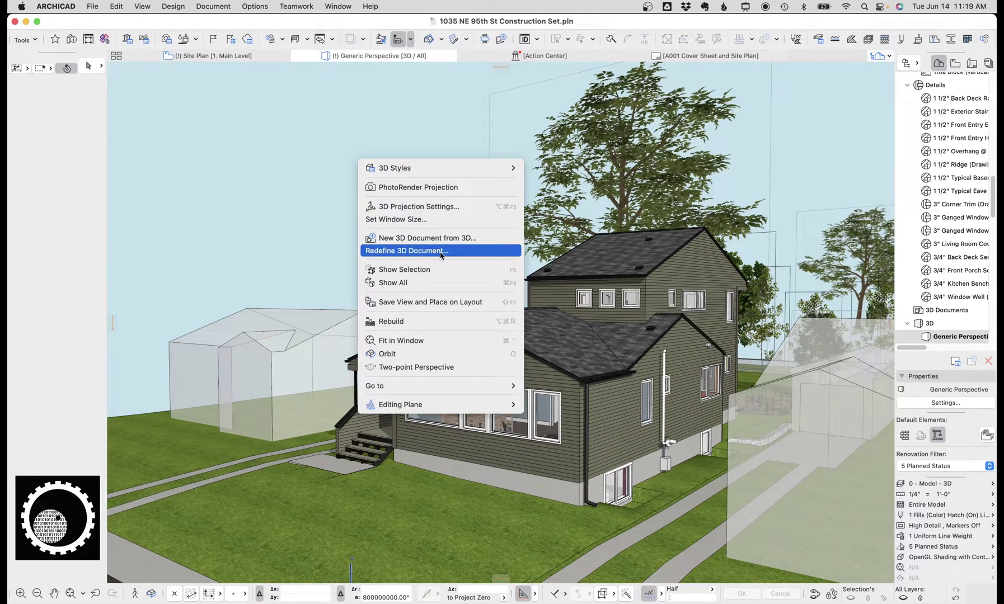
pyautogui.click(454, 322)
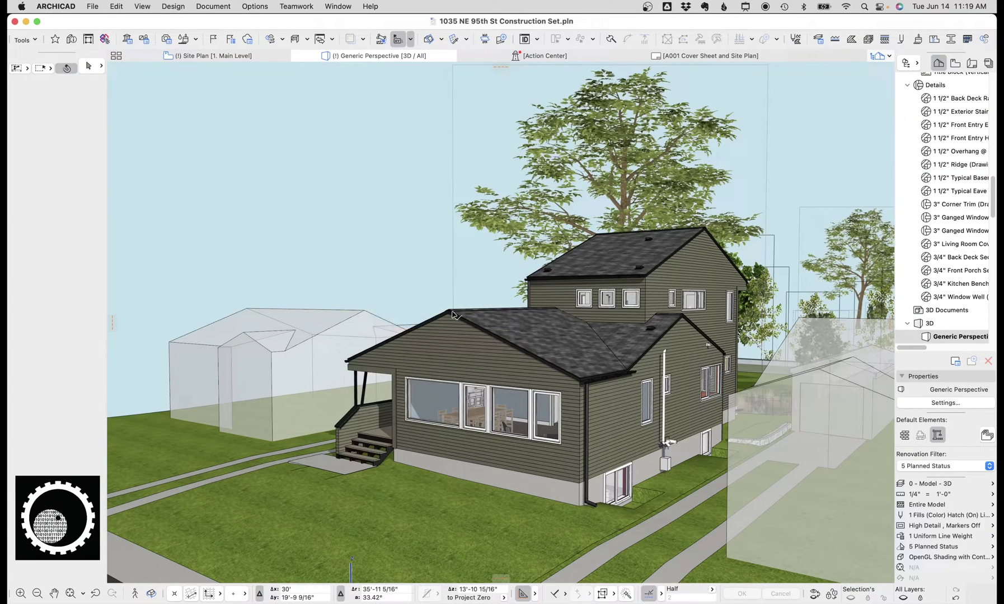
# Rebuild the 3D view from the porch side of the house to realign the tree pictures with the camera
pyautogui.keyDown('shift'); pyautogui.moveTo(425, 280); pyautogui.dragTo(448, 259, button='middle'); pyautogui.keyUp('shift')
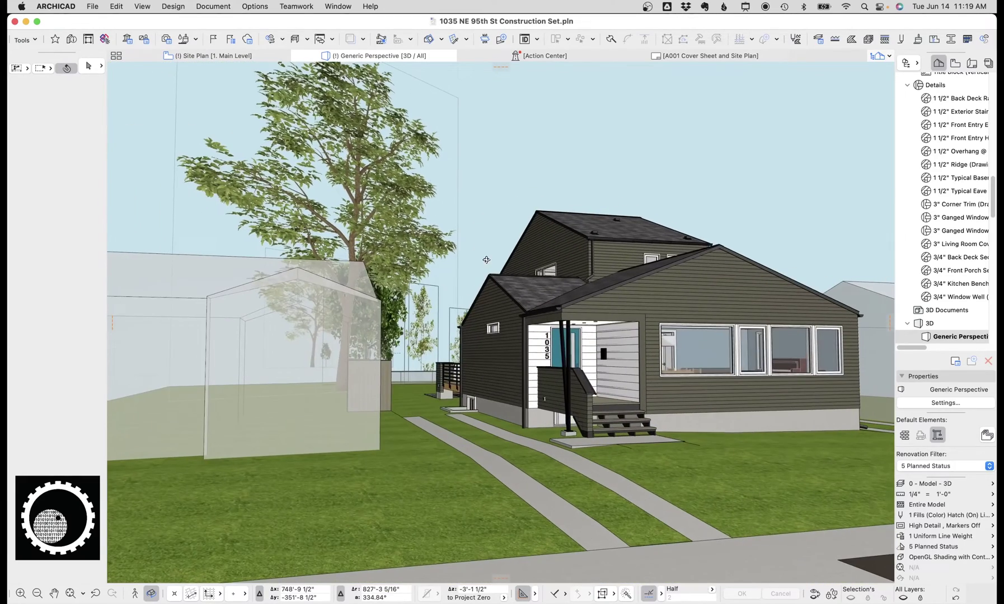
pyautogui.rightClick(501, 148)
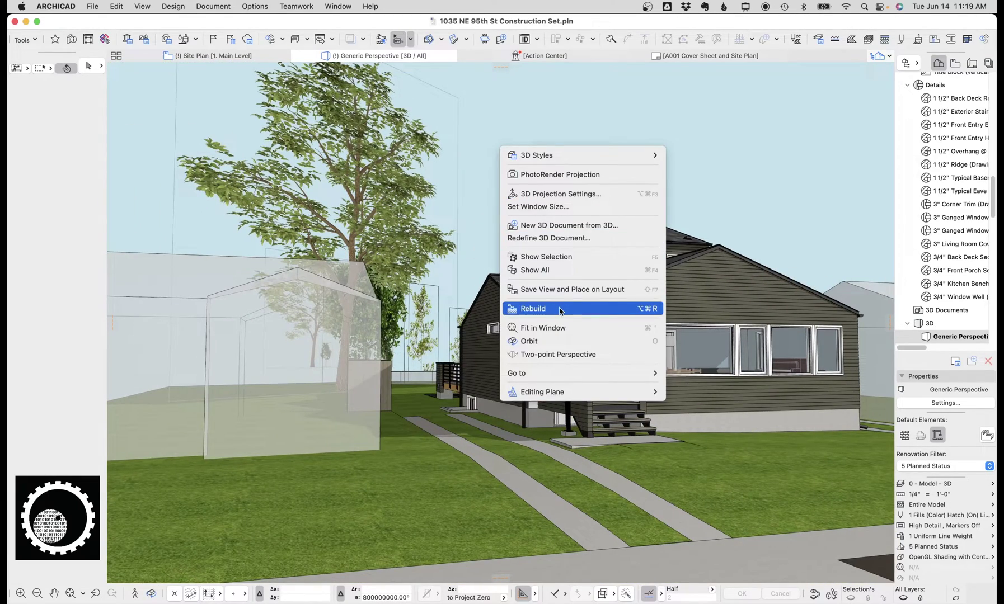
pyautogui.press('Escape')
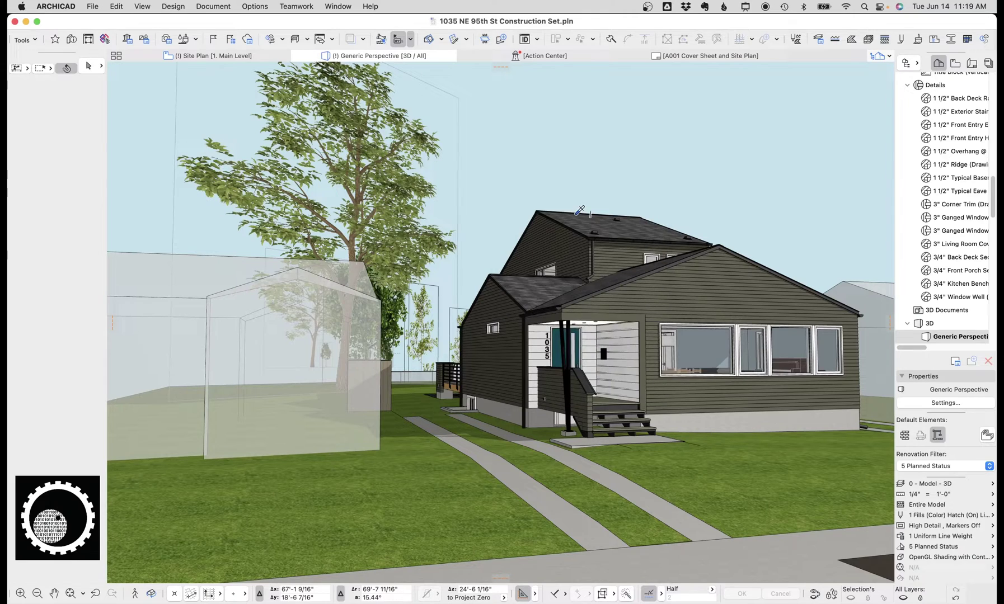
pyautogui.press('alt+super+r')
# View the house from an elevated front angle and review the large maple's 3D representation settings, including the custom picture option
pyautogui.press('o')
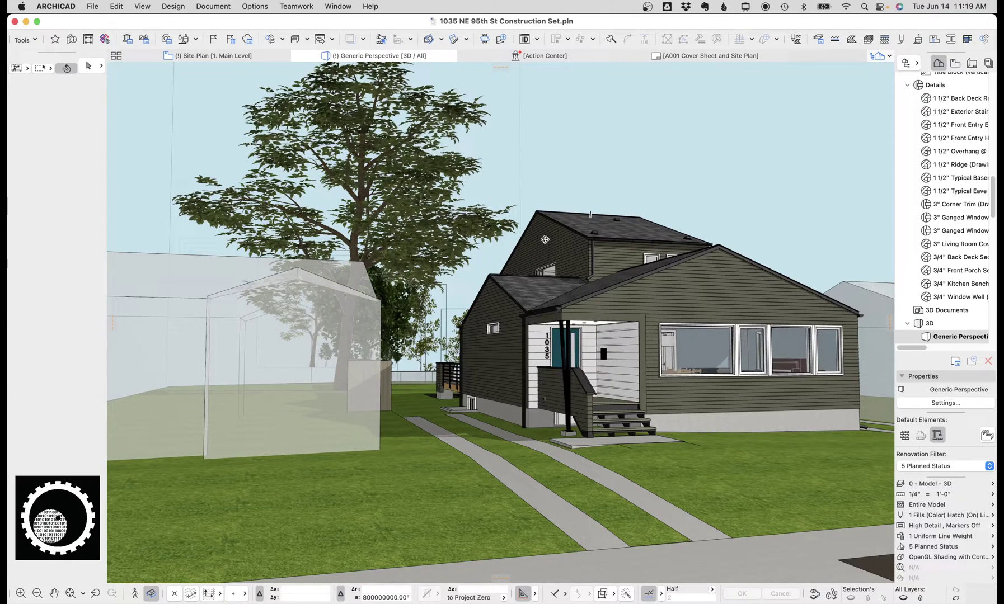
pyautogui.moveTo(557, 244); pyautogui.dragTo(427, 276)
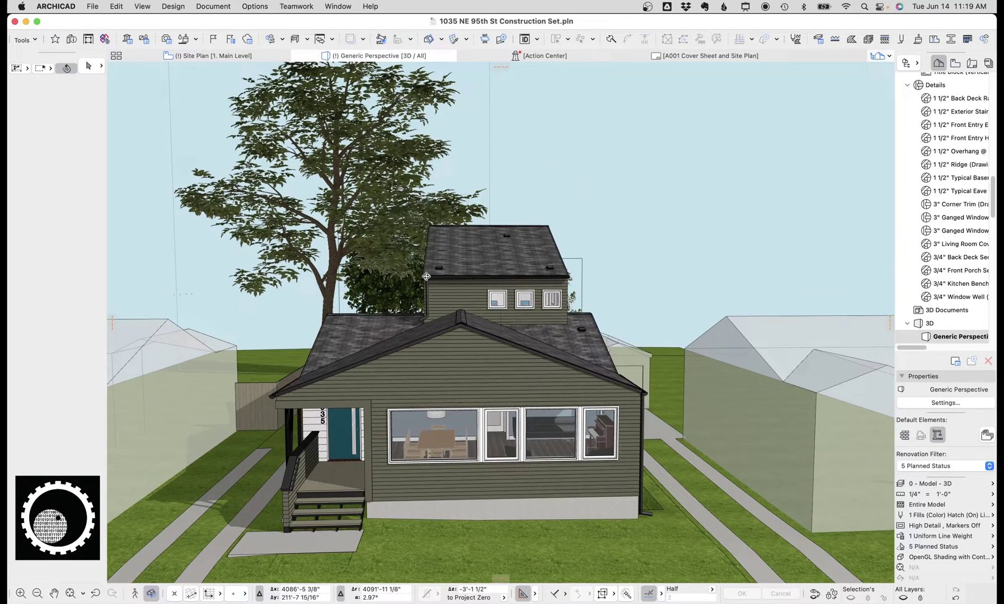
pyautogui.press('o')
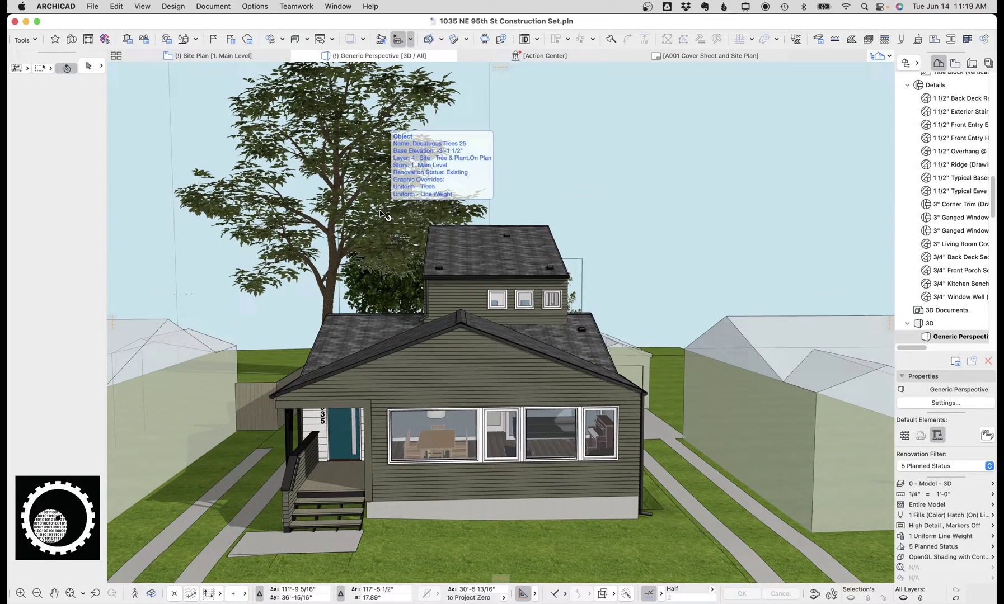
pyautogui.click(448, 154)
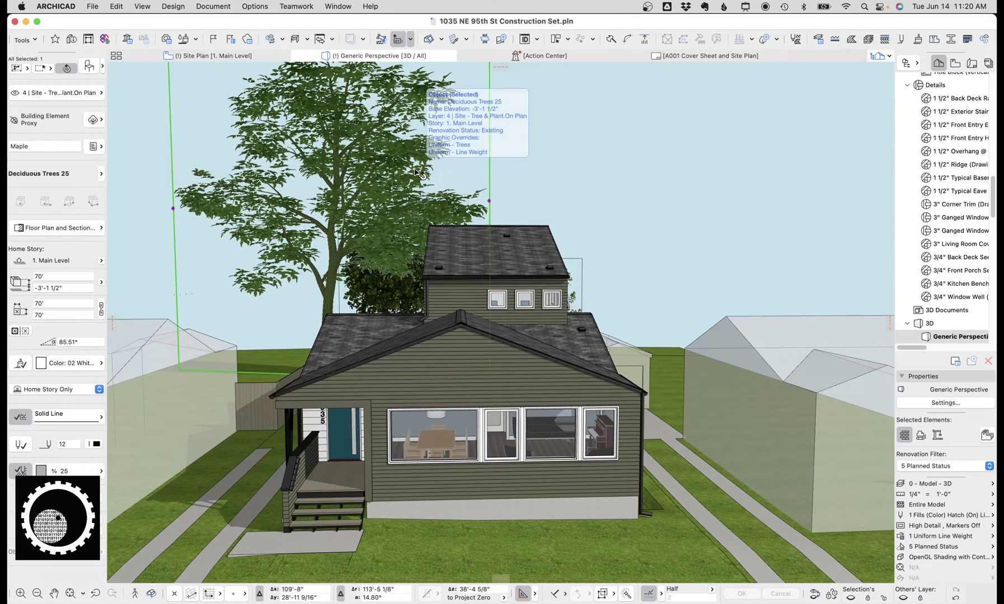
pyautogui.doubleClick(454, 197)
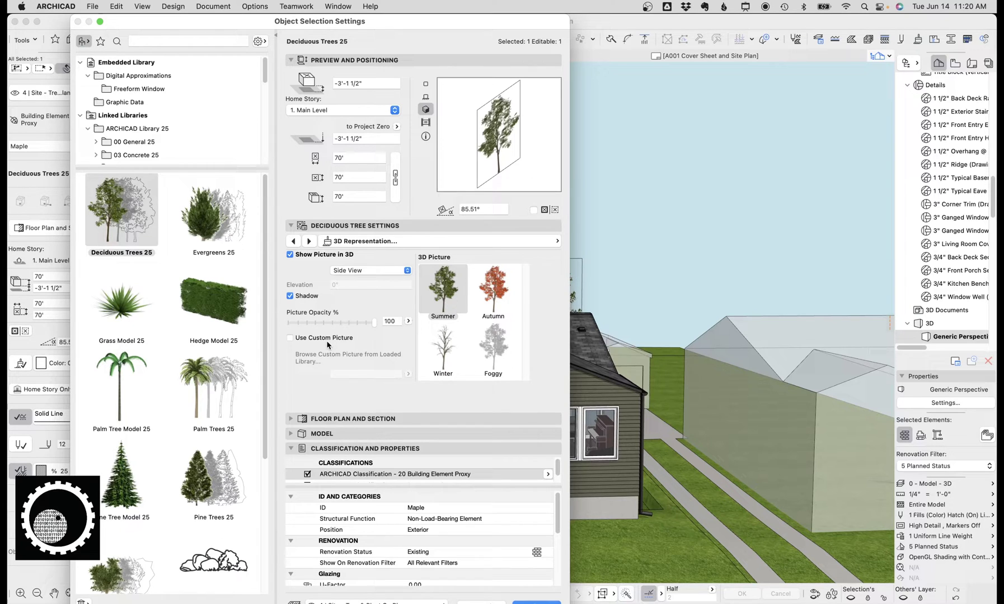
pyautogui.press('Escape')
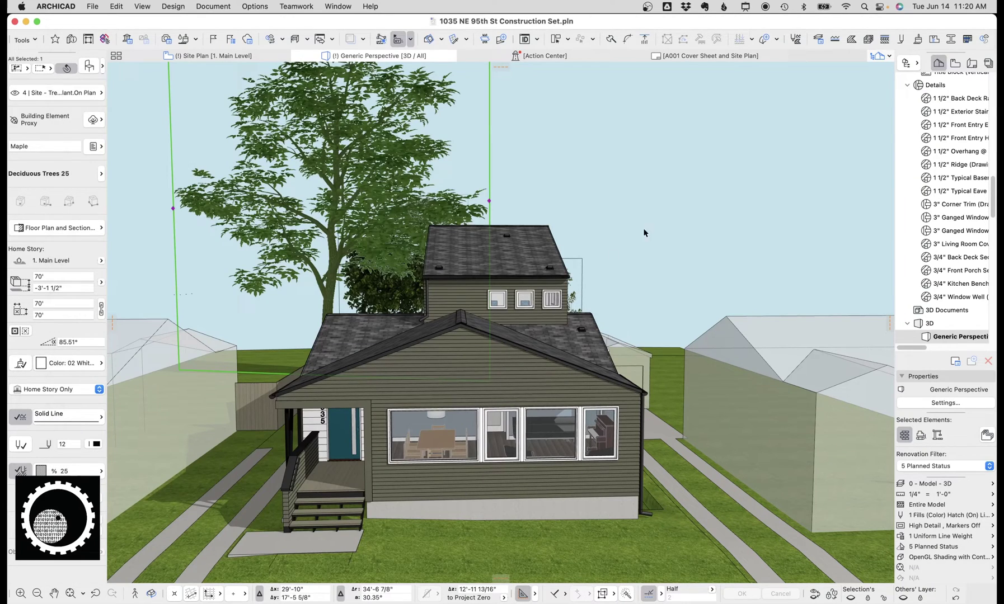
# Examine the planting bed behind the house, one of its shrub objects, and the plant pictures in the embedded library's Plants folder
pyautogui.moveTo(663, 214); pyautogui.dragTo(647, 252)
pyautogui.press('Escape')
pyautogui.keyDown('shift'); pyautogui.moveTo(666, 257); pyautogui.dragTo(331, 289, button='middle'); pyautogui.keyUp('shift')
pyautogui.scroll(-3, 332, 289)
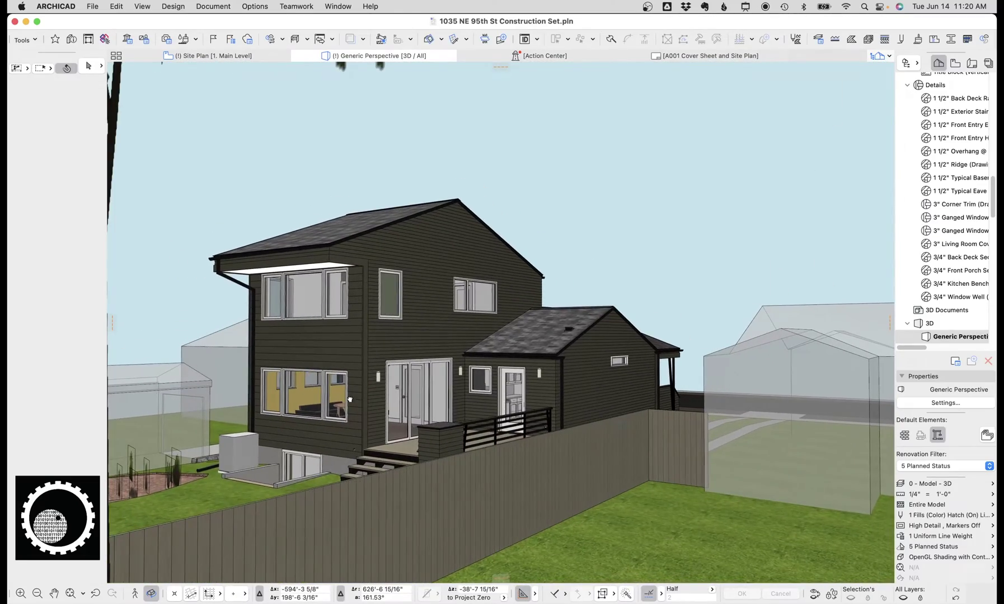
pyautogui.scroll(3, 347, 401)
pyautogui.keyDown('shift'); pyautogui.moveTo(285, 415); pyautogui.dragTo(497, 354, button='middle'); pyautogui.keyUp('shift')
pyautogui.moveTo(456, 437); pyautogui.dragTo(505, 361, button='middle')
pyautogui.scroll(3, 510, 355)
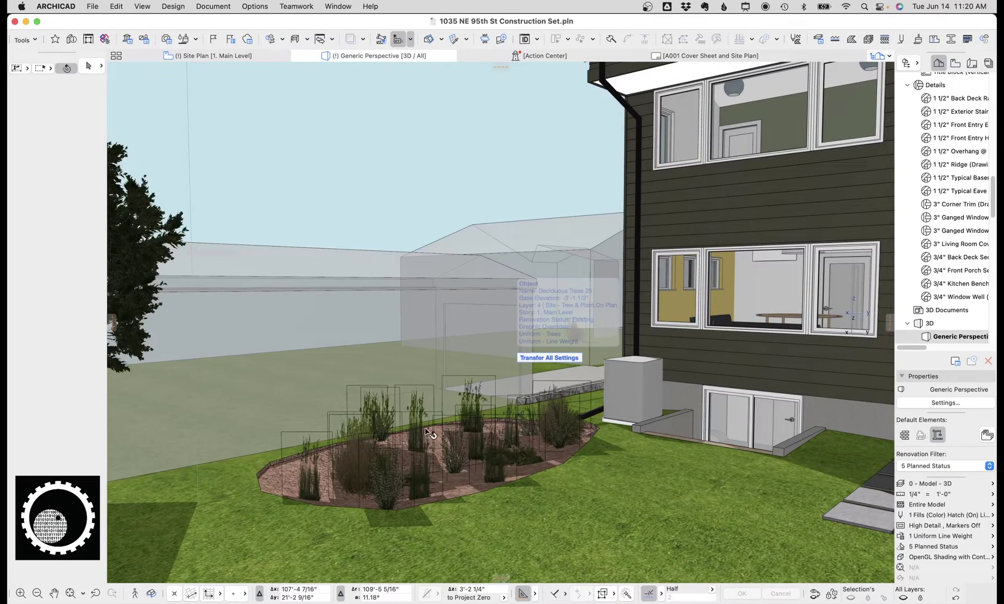
pyautogui.moveTo(417, 430); pyautogui.dragTo(441, 382, button='middle')
pyautogui.scroll(1, 441, 381)
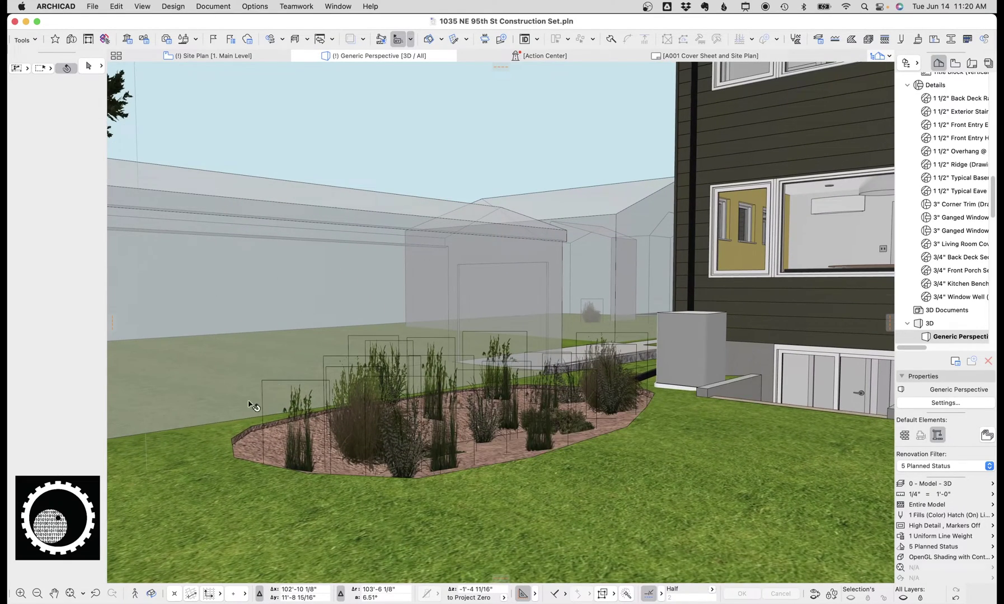
pyautogui.click(290, 440)
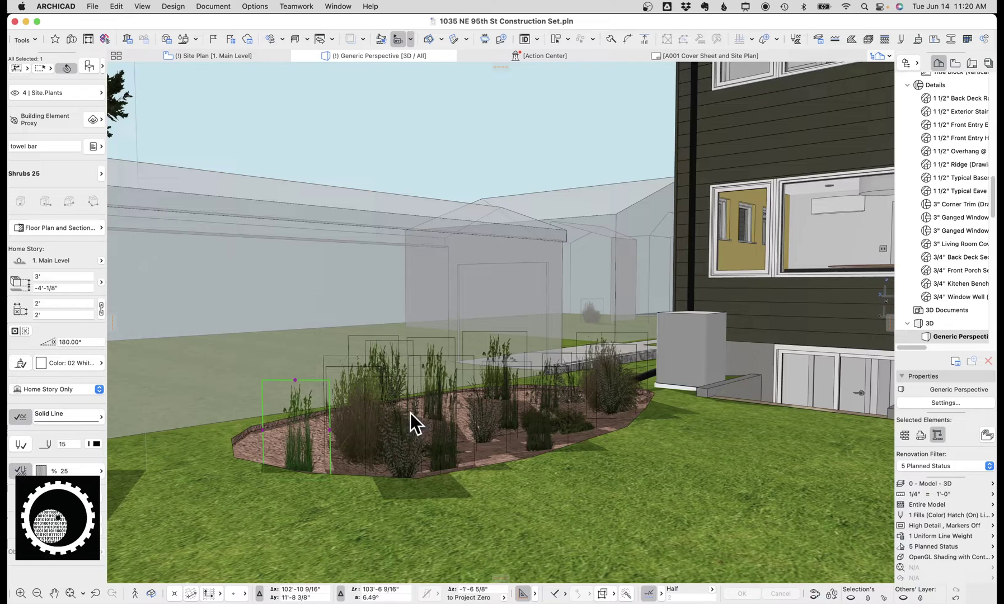
pyautogui.press('Escape')
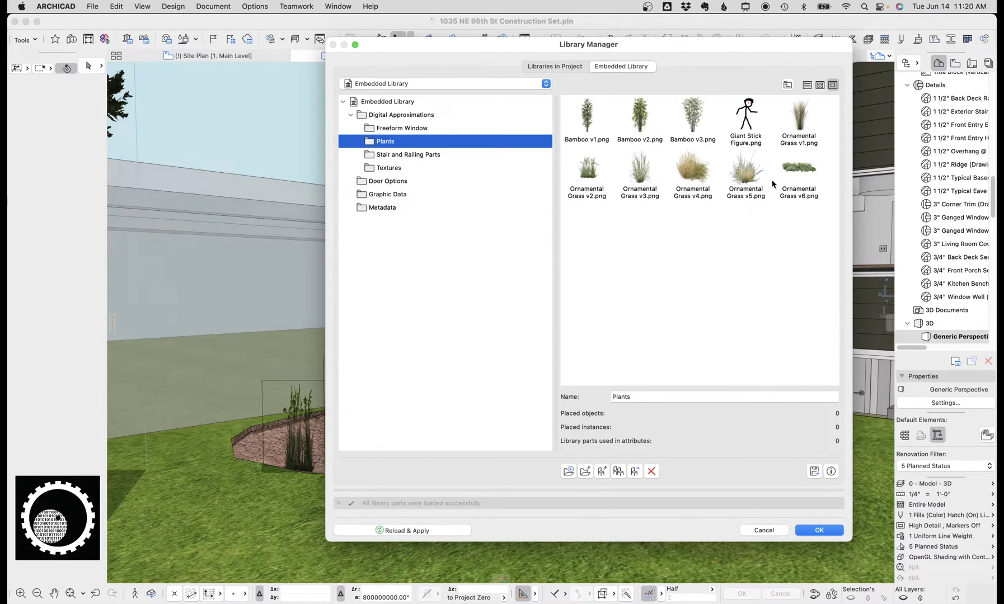
pyautogui.click(818, 530)
# Set the custom 3D picture of the grass shrub at the near end of the planting bed to 2017 - Job Sign.jpg
pyautogui.click(297, 442)
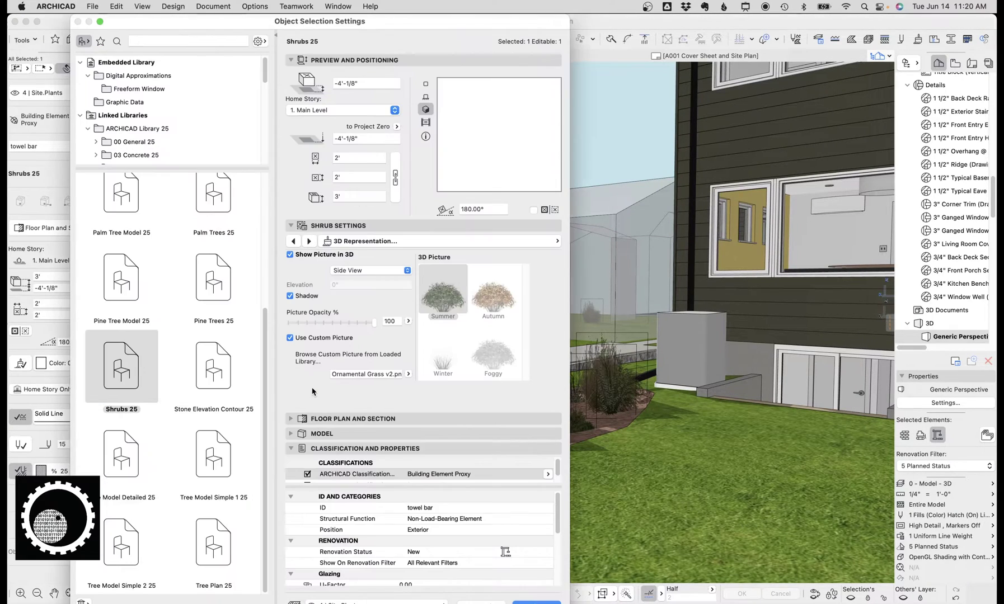
pyautogui.doubleClick(299, 442)
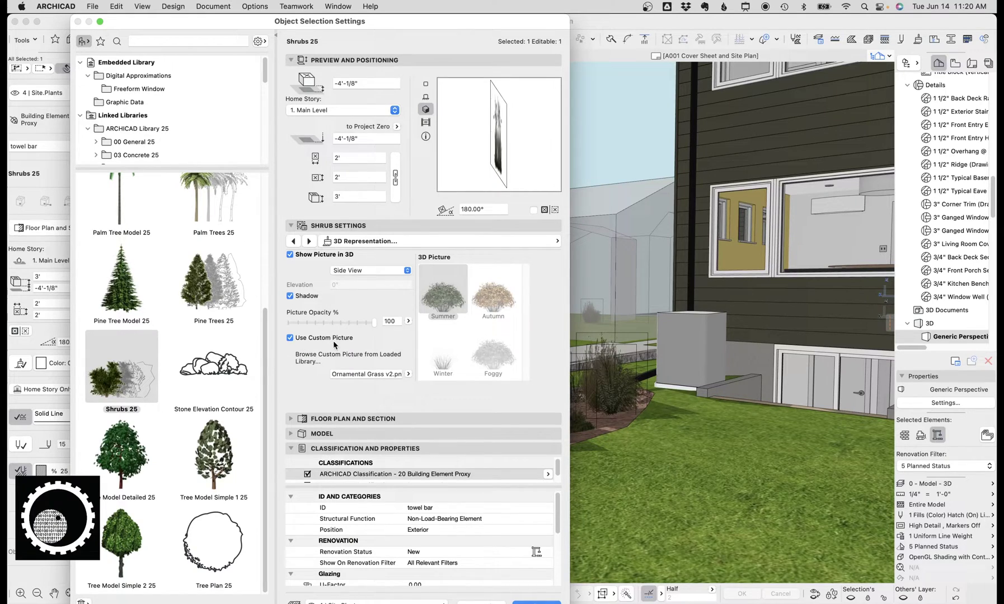
pyautogui.click(408, 375)
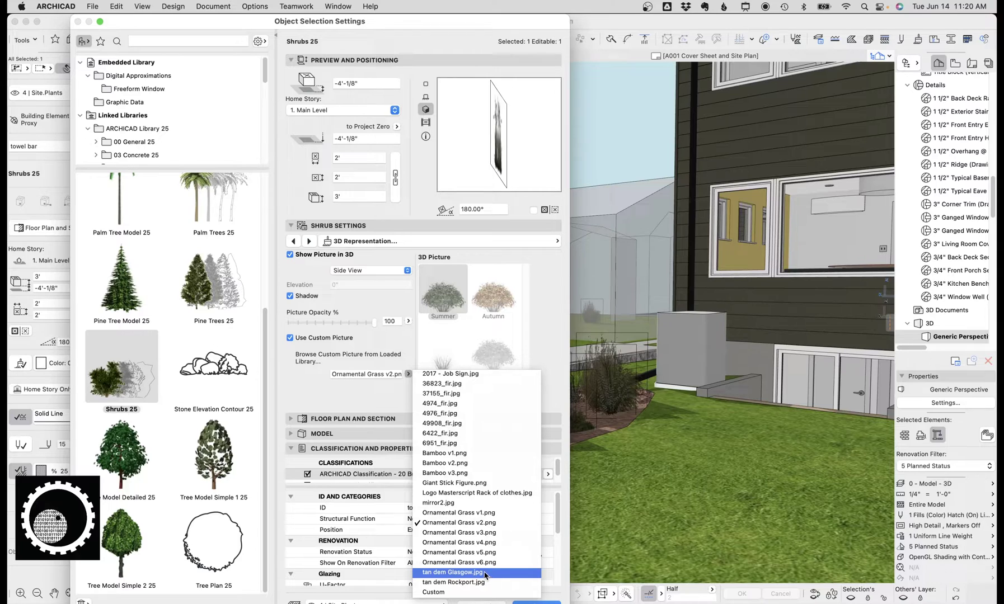
pyautogui.click(480, 371)
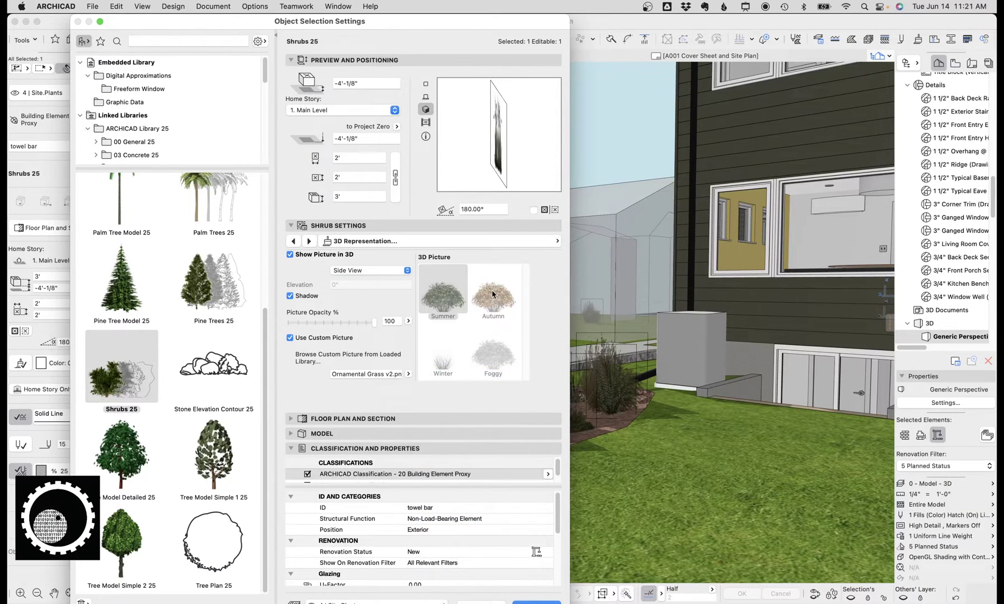
pyautogui.press('Return')
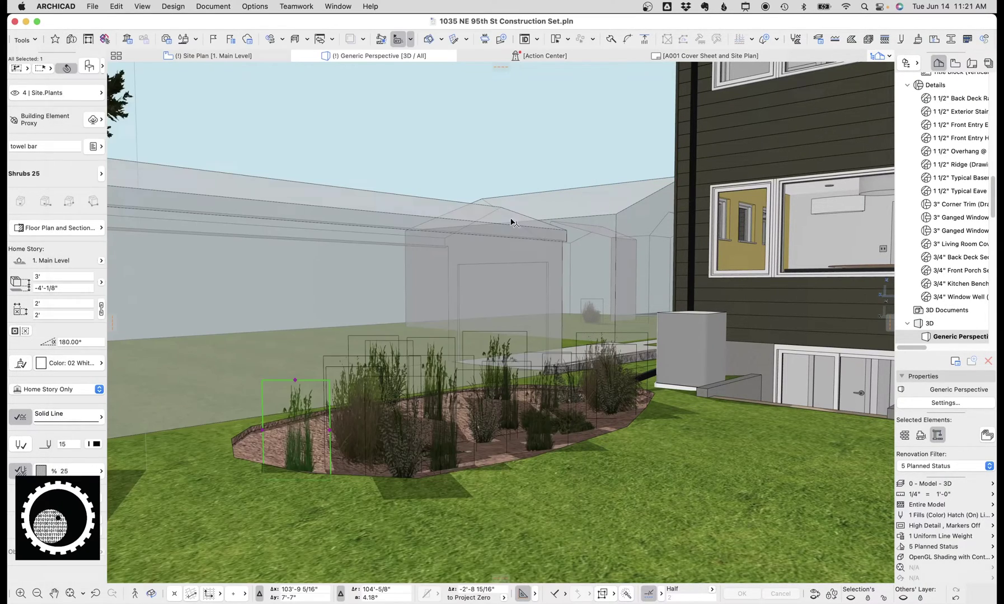
pyautogui.scroll(1, 322, 398)
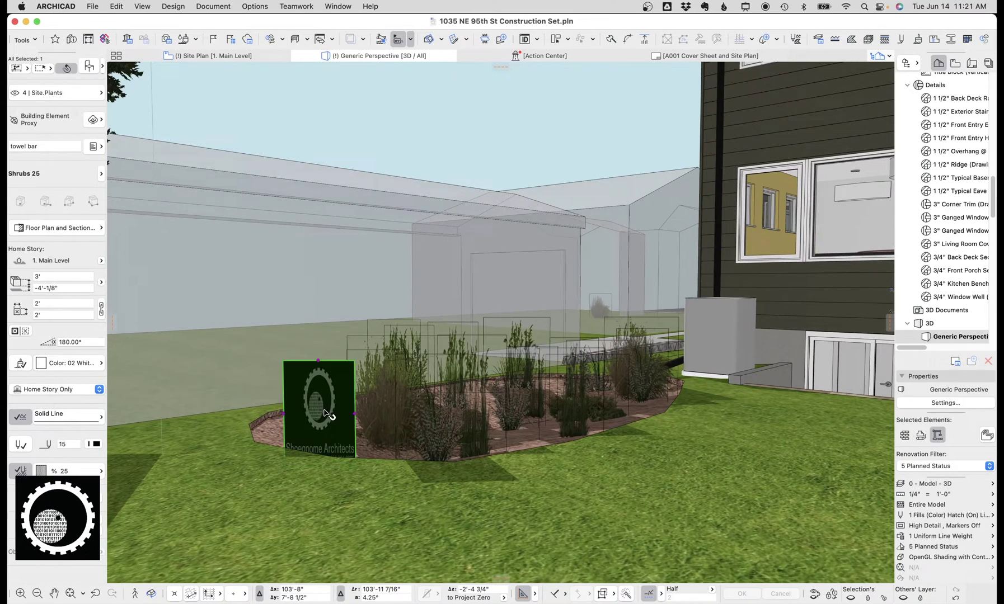
# Raise the job sign picture object about 2'-2" above the planting bed and set its width to 3'
pyautogui.moveTo(324, 409); pyautogui.dragTo(323, 332)
pyautogui.click(63, 303)
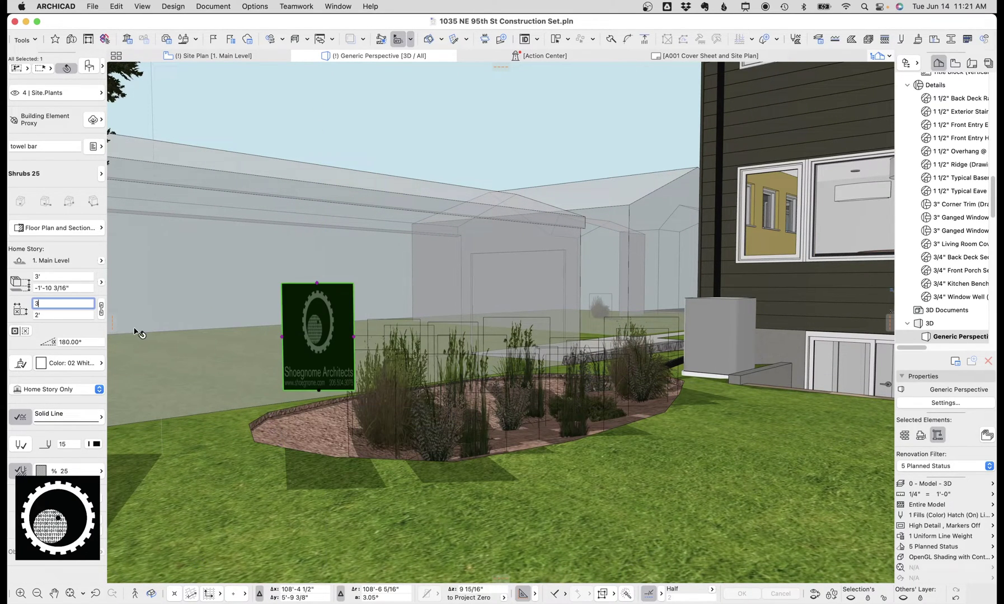
pyautogui.write('3')
pyautogui.press('Tab')
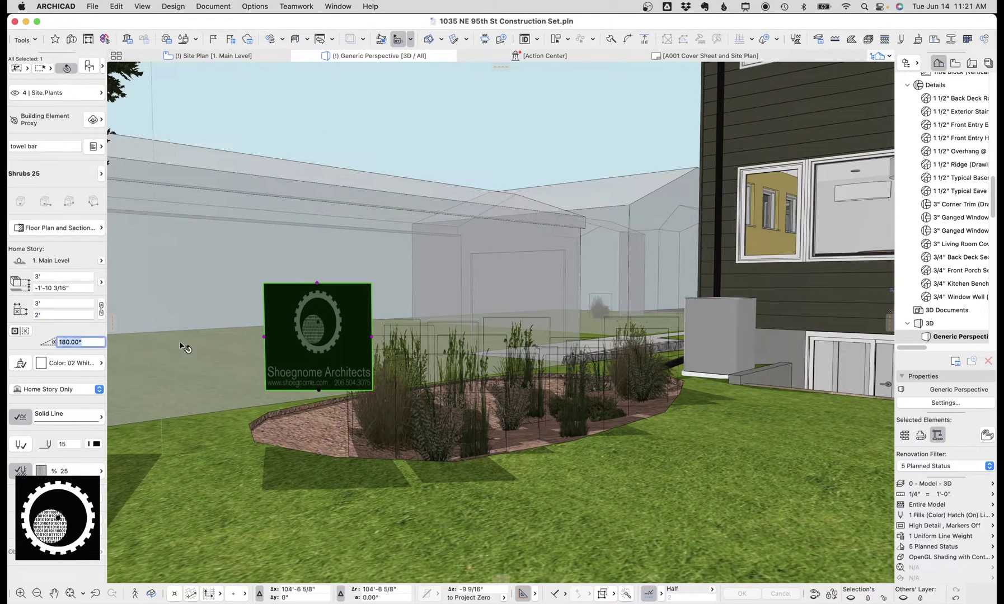
pyautogui.press('Escape')
# Delete the job sign picture object from the planting bed
pyautogui.keyDown('shift'); pyautogui.moveTo(338, 413); pyautogui.dragTo(354, 439, button='middle'); pyautogui.keyUp('shift')
pyautogui.click(283, 406)
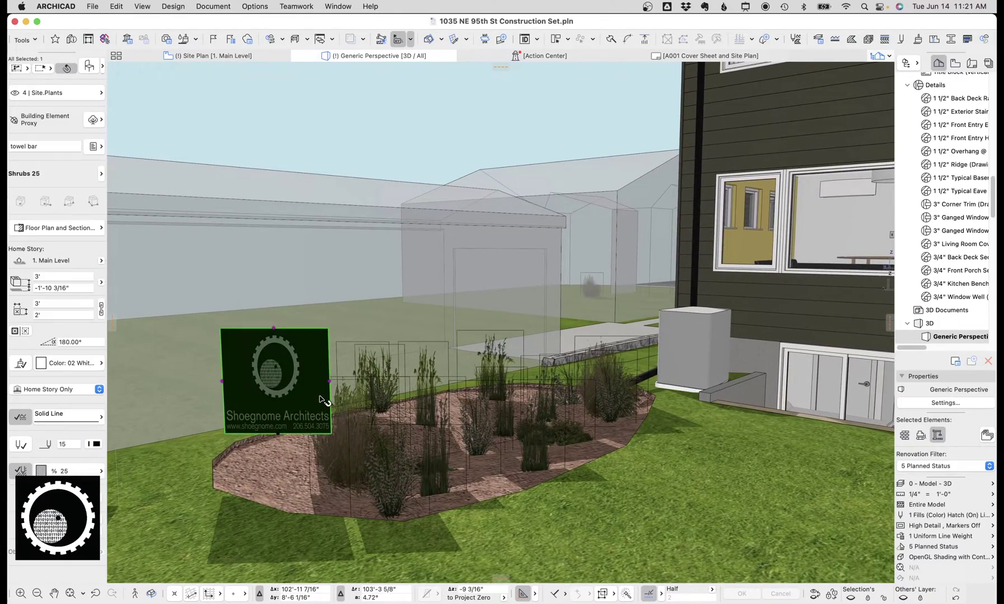
pyautogui.press('Delete')
pyautogui.keyDown('shift'); pyautogui.moveTo(325, 404); pyautogui.dragTo(462, 398, button='middle'); pyautogui.keyUp('shift')
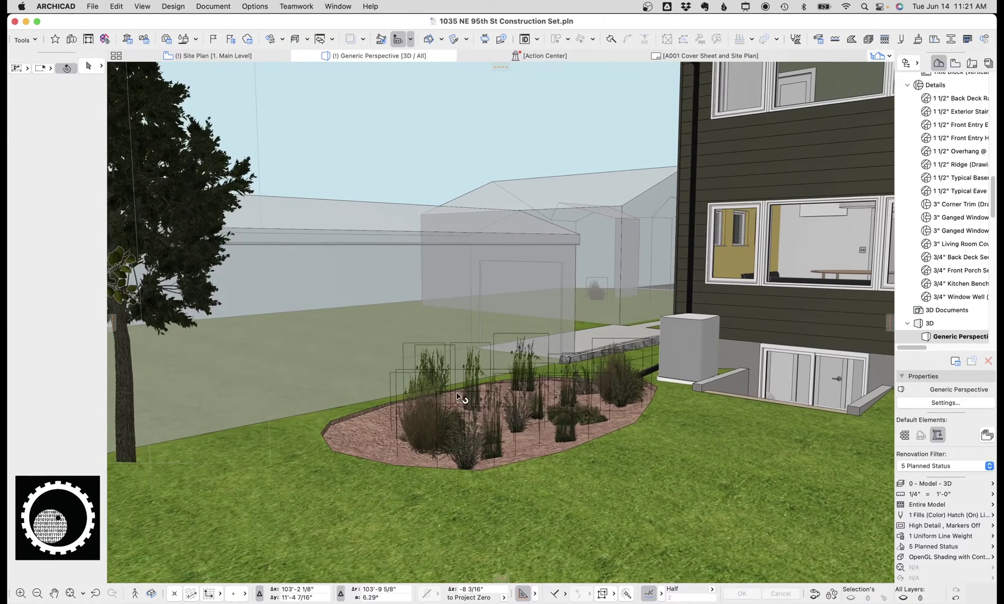
# Pick up the settings of the brown ornamental grass and set the default custom picture to Giant Stick Figure.png
pyautogui.keyDown('alt'); pyautogui.click(429, 421); pyautogui.keyUp('alt')
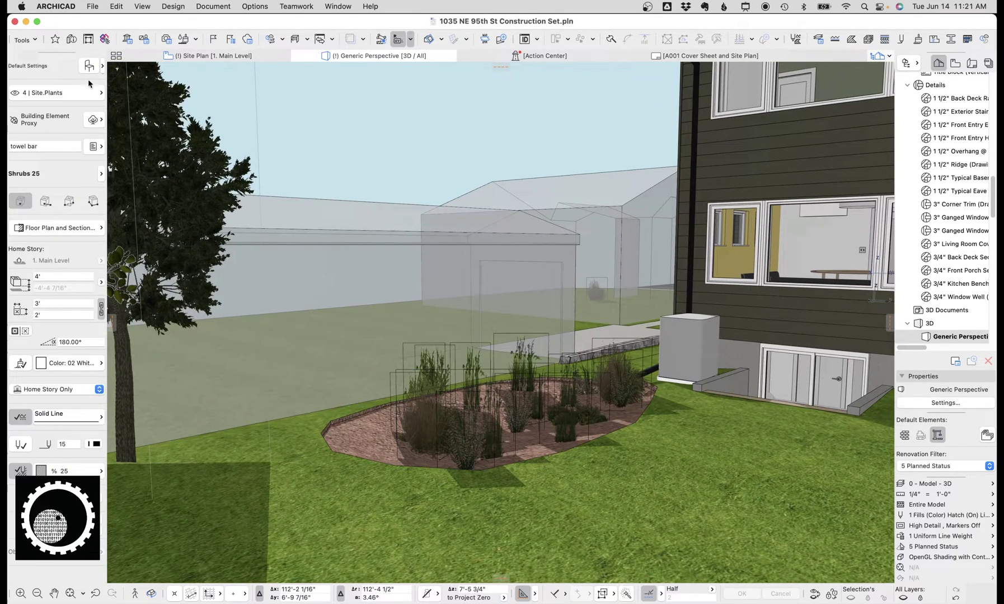
pyautogui.press('super+t')
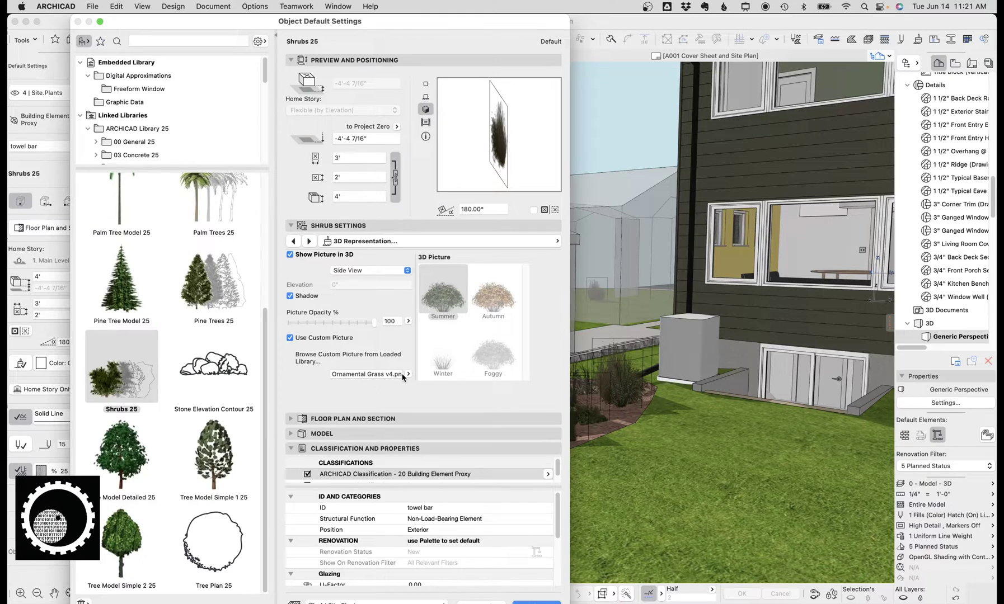
pyautogui.click(408, 374)
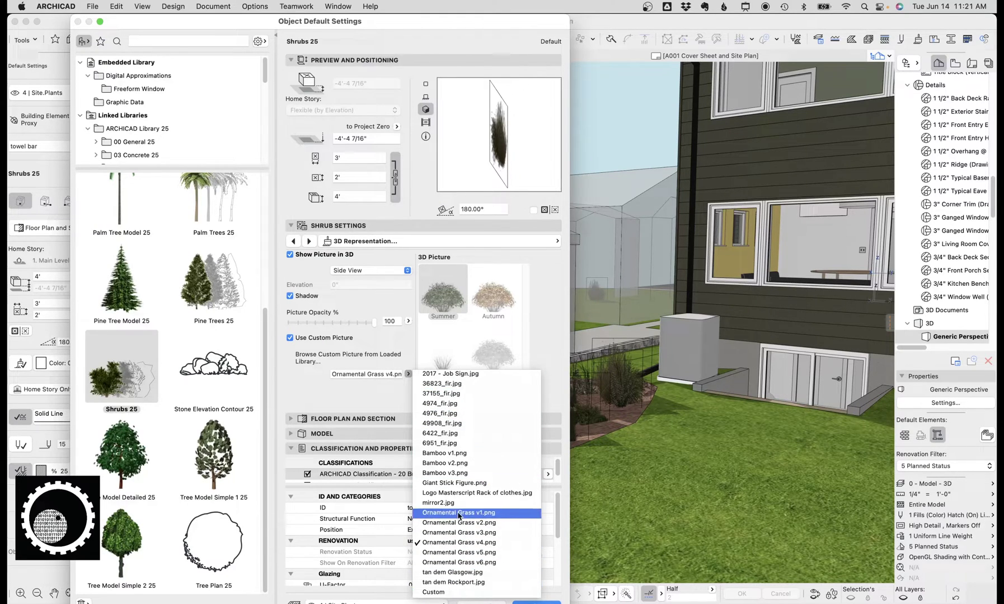
pyautogui.click(454, 483)
pyautogui.click(536, 601)
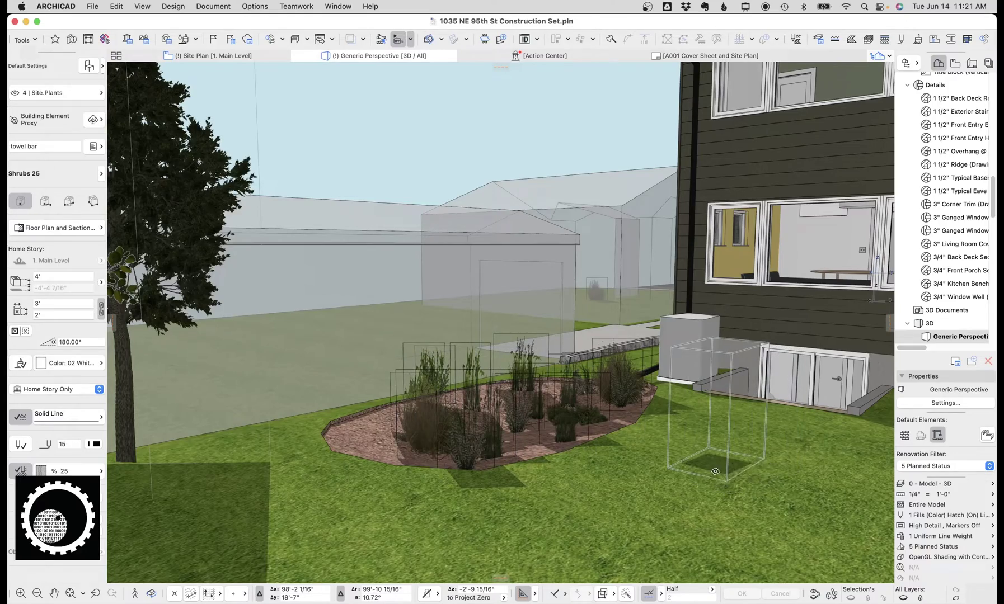
# Place the stick figure picture object on the lawn beside the planting bed and view it against the back of the house
pyautogui.click(675, 477)
pyautogui.moveTo(675, 476); pyautogui.dragTo(464, 470, button='middle')
pyautogui.press('Escape')
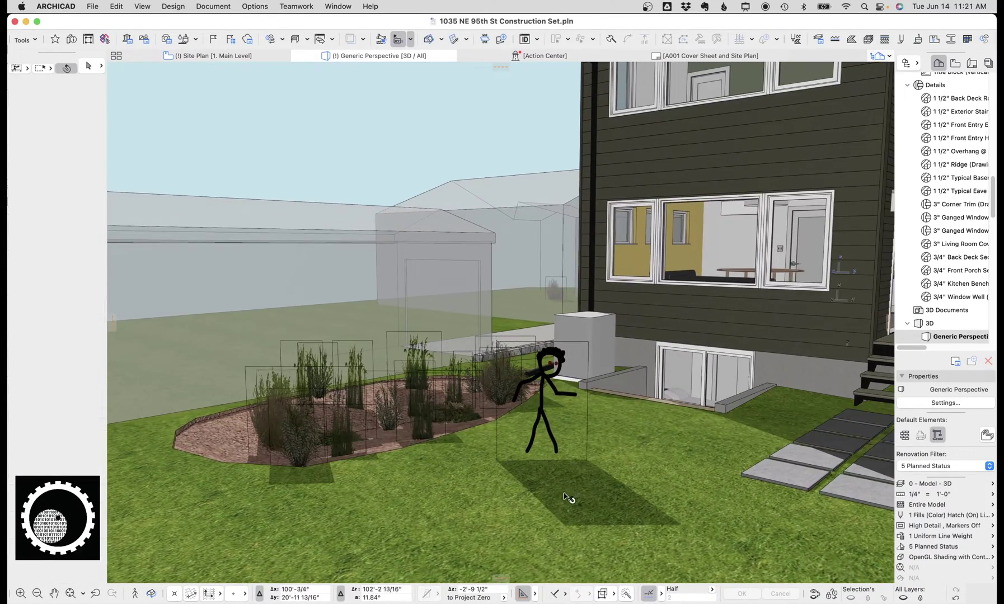
pyautogui.press('o')
pyautogui.keyDown('shift'); pyautogui.moveTo(547, 490); pyautogui.dragTo(455, 464, button='middle'); pyautogui.keyUp('shift')
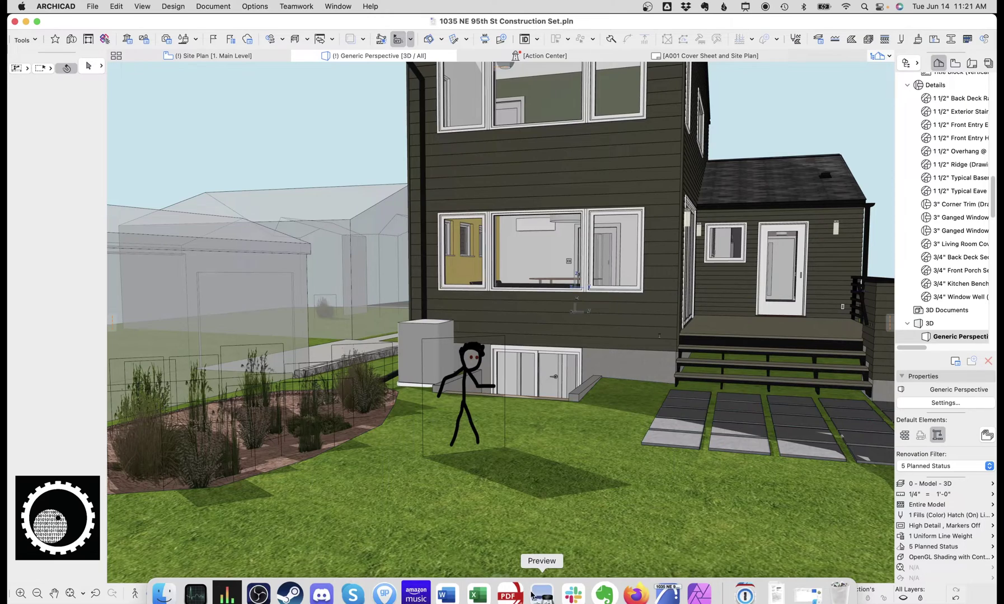
# Switch to Preview, look through the bamboo and ornamental grass PNG images, and return to Archicad
pyautogui.click(542, 593)
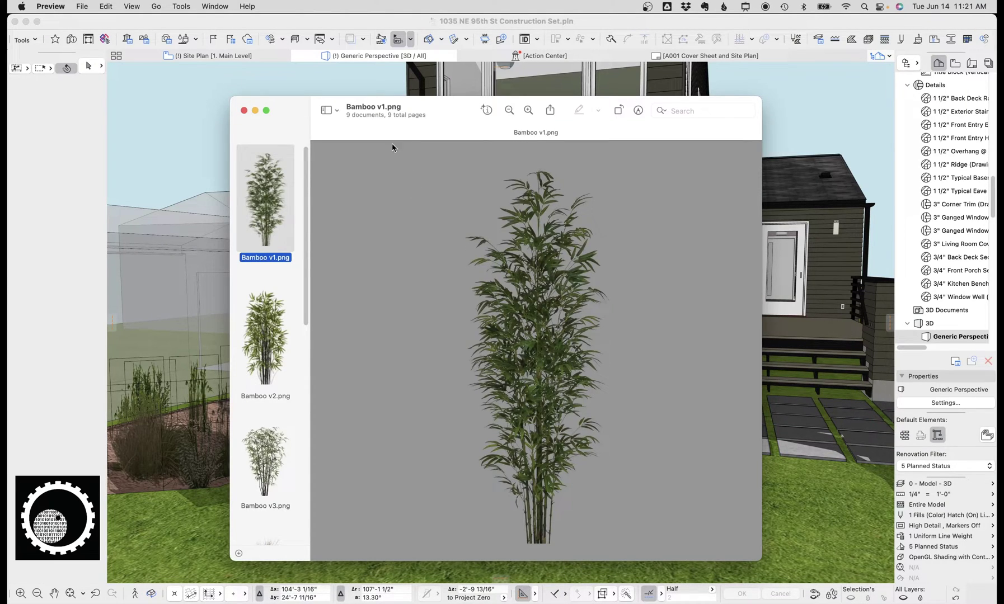
pyautogui.click(274, 348)
pyautogui.scroll(-5, 279, 392)
pyautogui.click(274, 374)
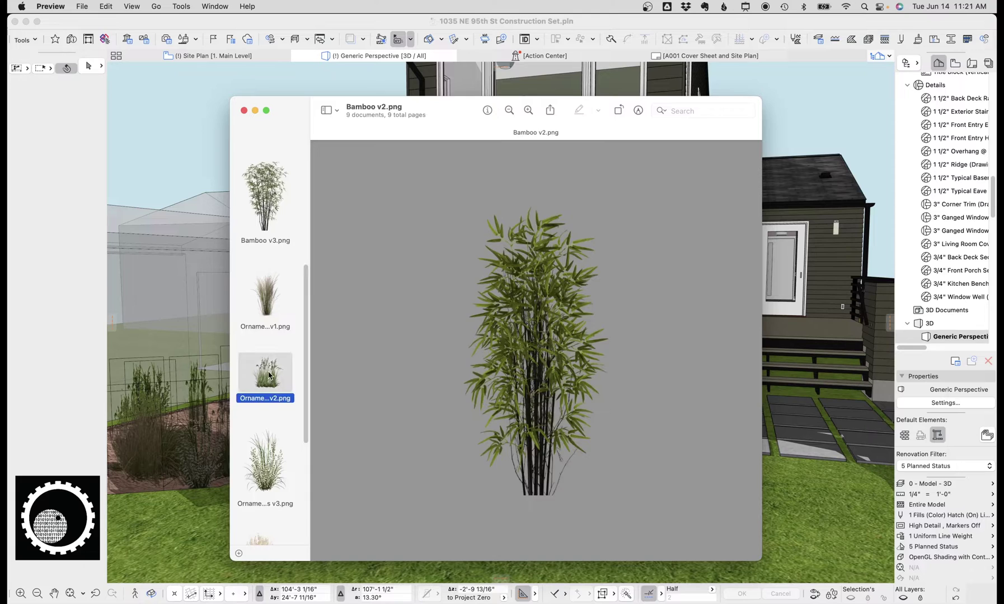
pyautogui.click(277, 459)
pyautogui.click(267, 314)
pyautogui.scroll(-5, 271, 416)
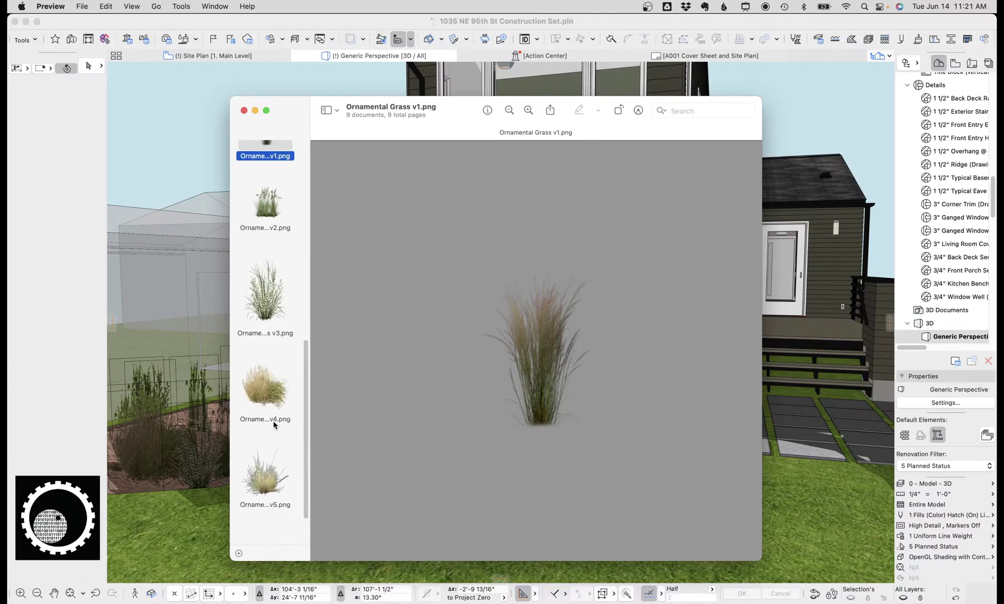
pyautogui.click(265, 448)
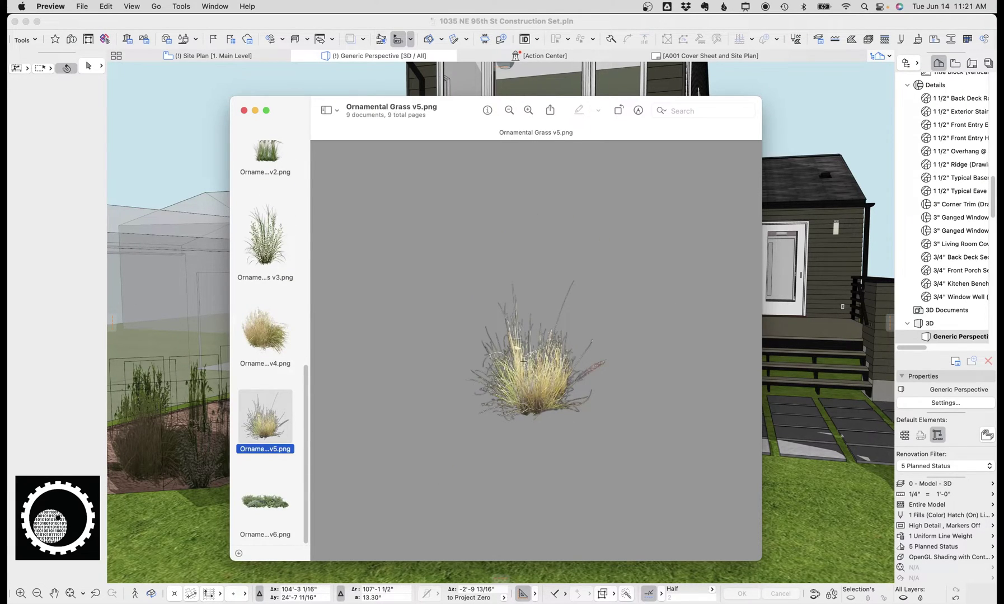
pyautogui.click(188, 179)
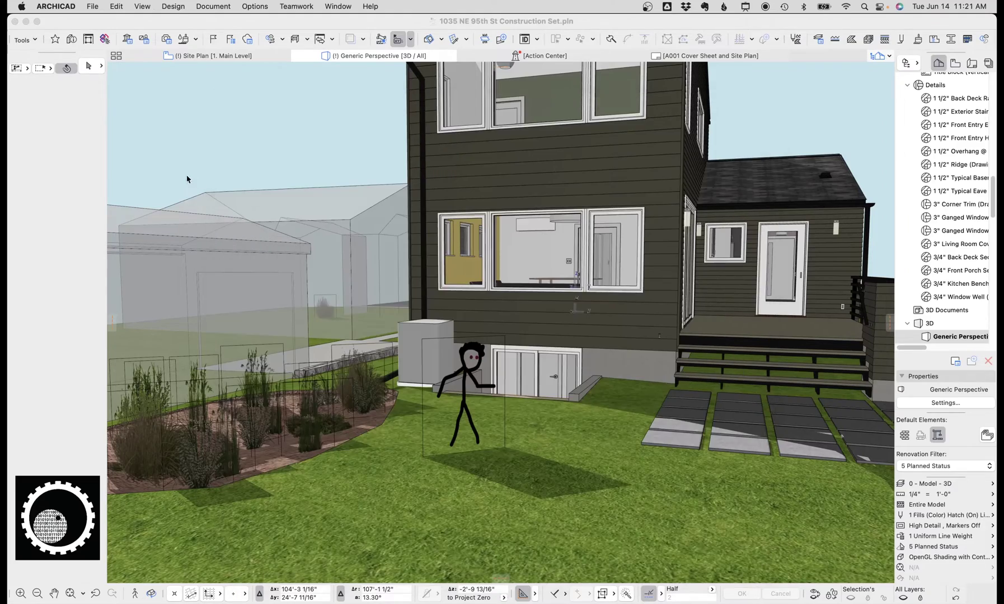
# Enable Hide Model Contours in the Uniform - Trees rule of the 1 Uniform Line Weight graphic override combination
pyautogui.keyDown('shift'); pyautogui.moveTo(547, 357); pyautogui.dragTo(470, 347, button='middle'); pyautogui.keyUp('shift')
pyautogui.moveTo(470, 346); pyautogui.dragTo(517, 338)
pyautogui.keyDown('shift'); pyautogui.moveTo(517, 337); pyautogui.dragTo(559, 336, button='middle'); pyautogui.keyUp('shift')
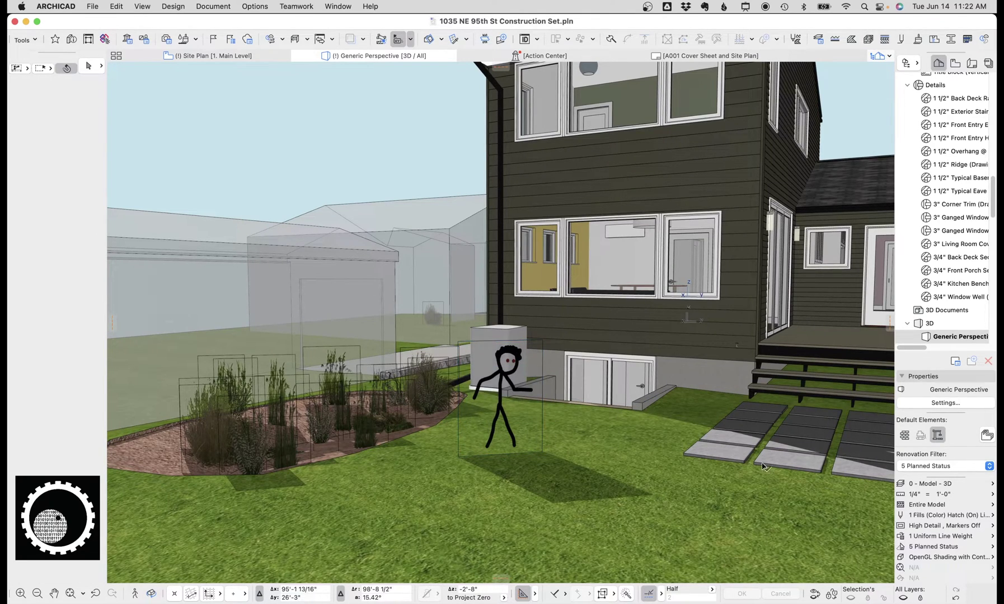
pyautogui.scroll(1, 483, 361)
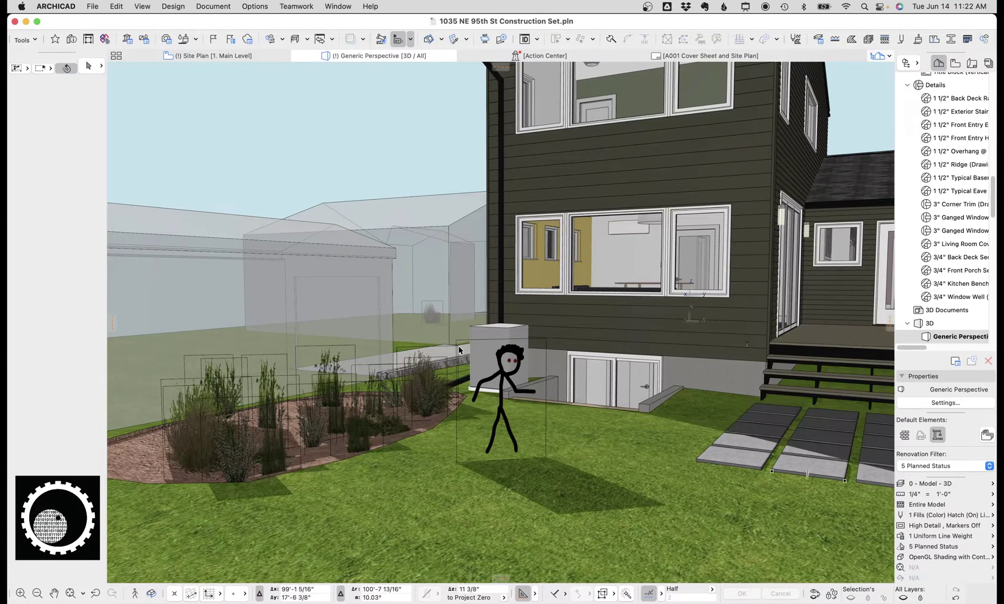
pyautogui.click(900, 536)
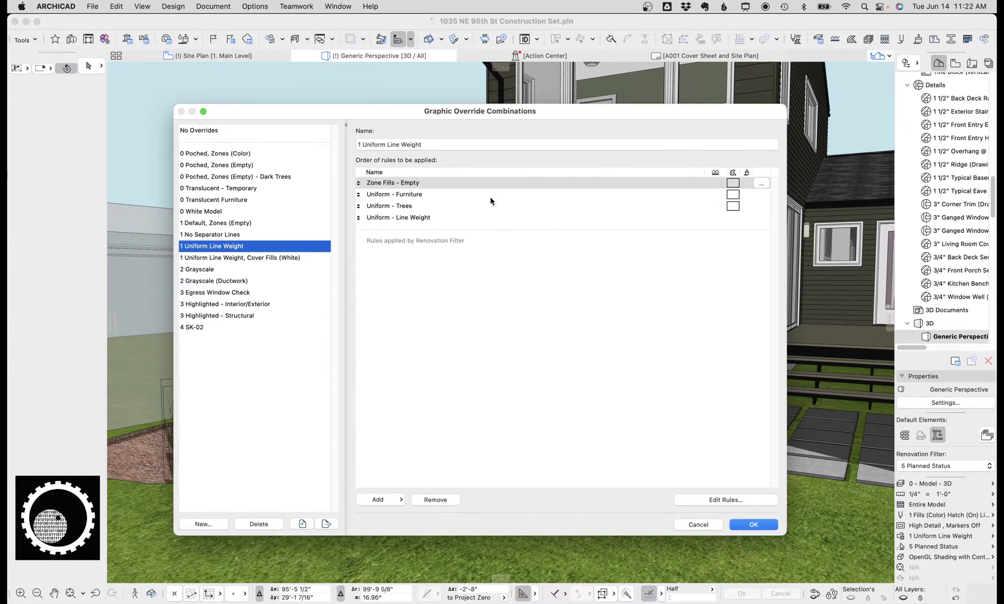
pyautogui.click(406, 207)
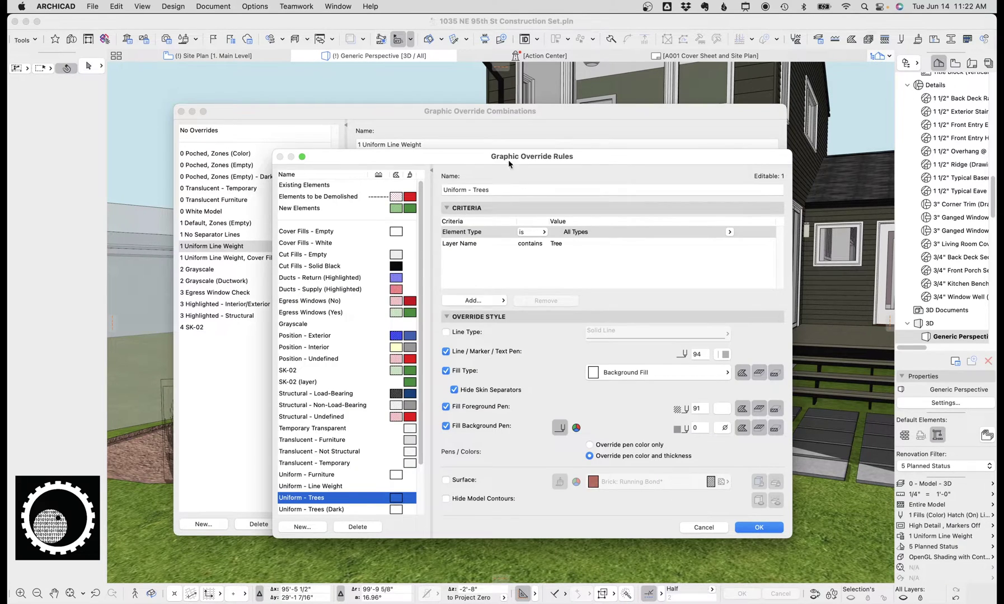
pyautogui.moveTo(508, 160); pyautogui.dragTo(466, 157)
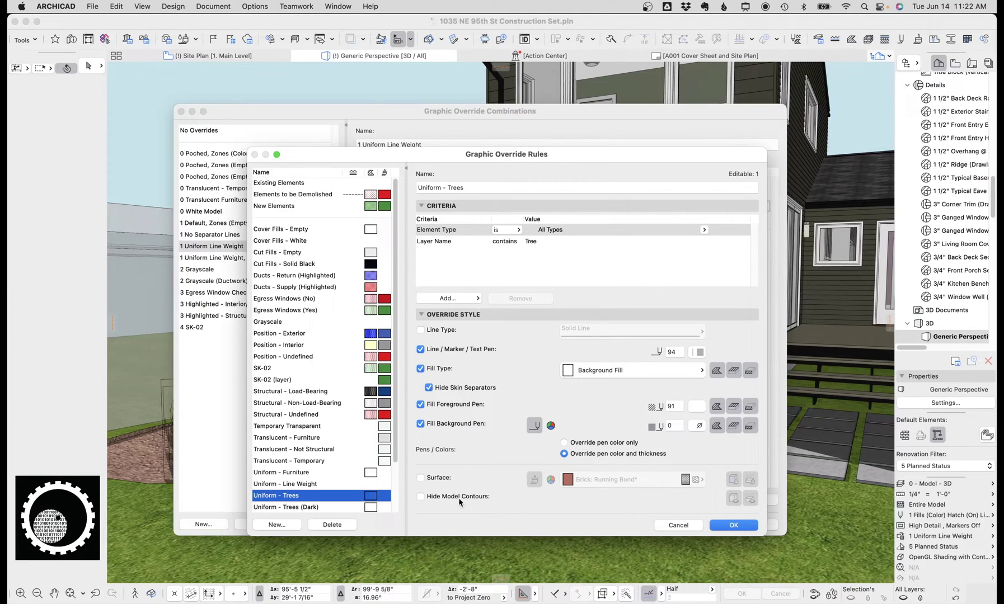
pyautogui.click(420, 498)
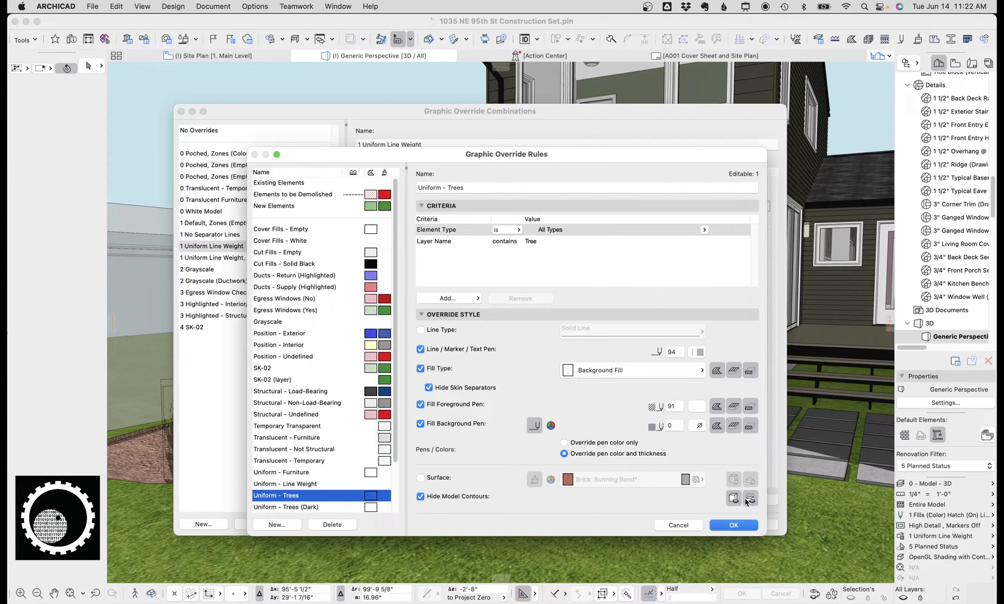
pyautogui.click(735, 526)
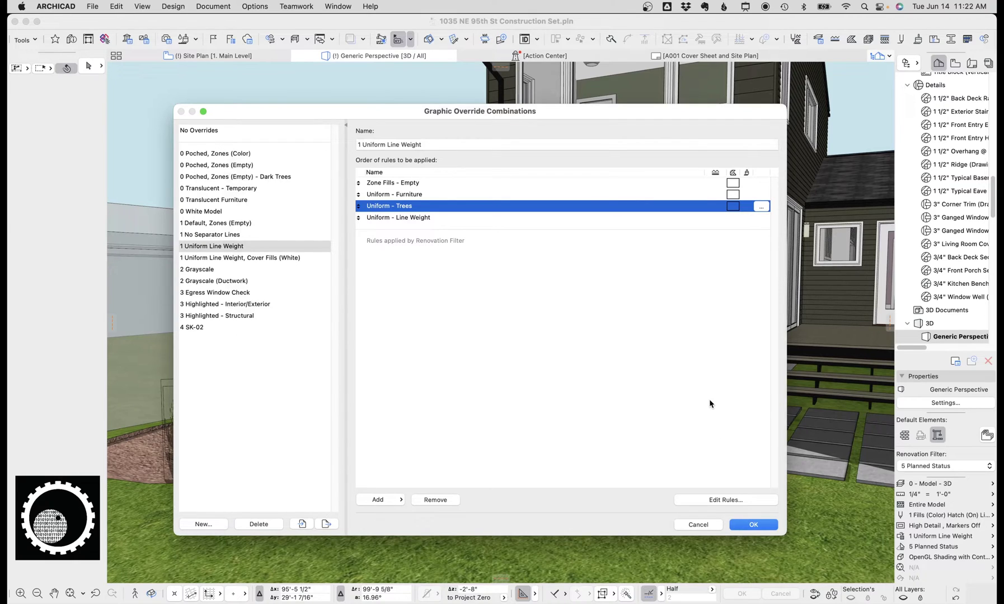
# Review the criteria of the Uniform - Trees override rule and accept the graphic override combination
pyautogui.doubleClick(427, 211)
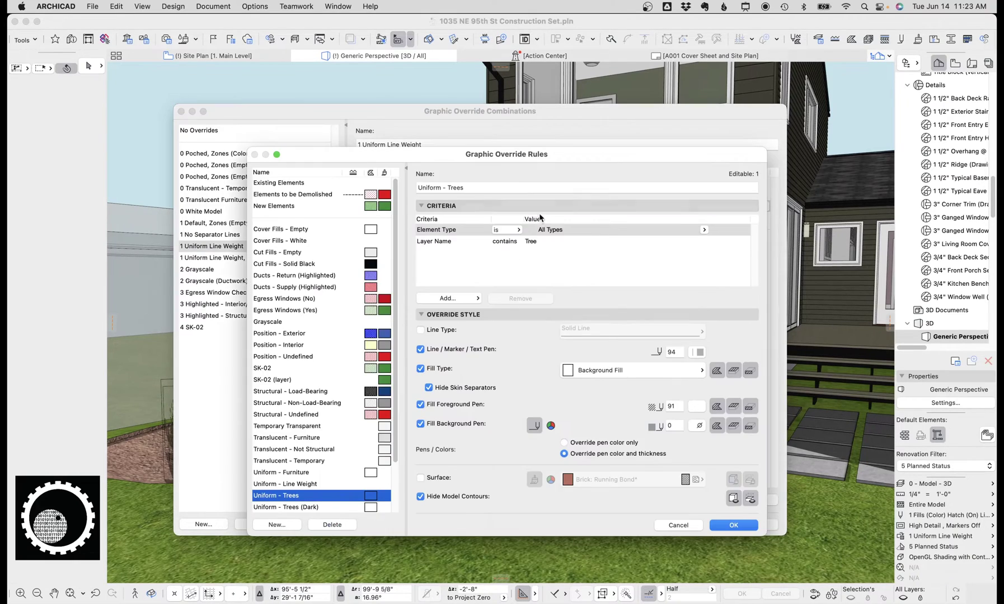
pyautogui.click(735, 524)
pyautogui.click(753, 524)
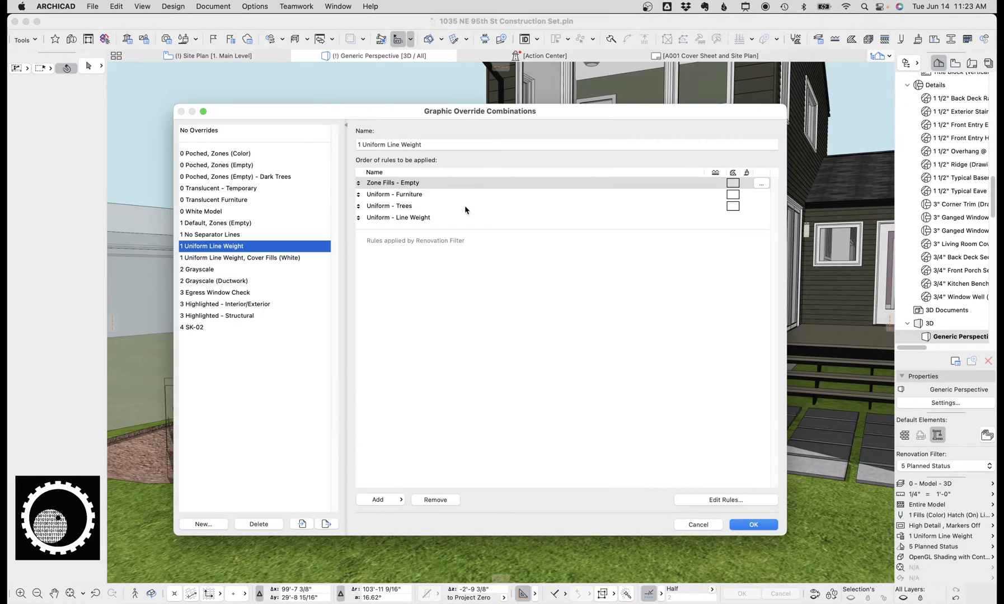
# Review the layer name criterion of the Uniform - Trees override rule and close the graphic override dialogs
pyautogui.doubleClick(419, 207)
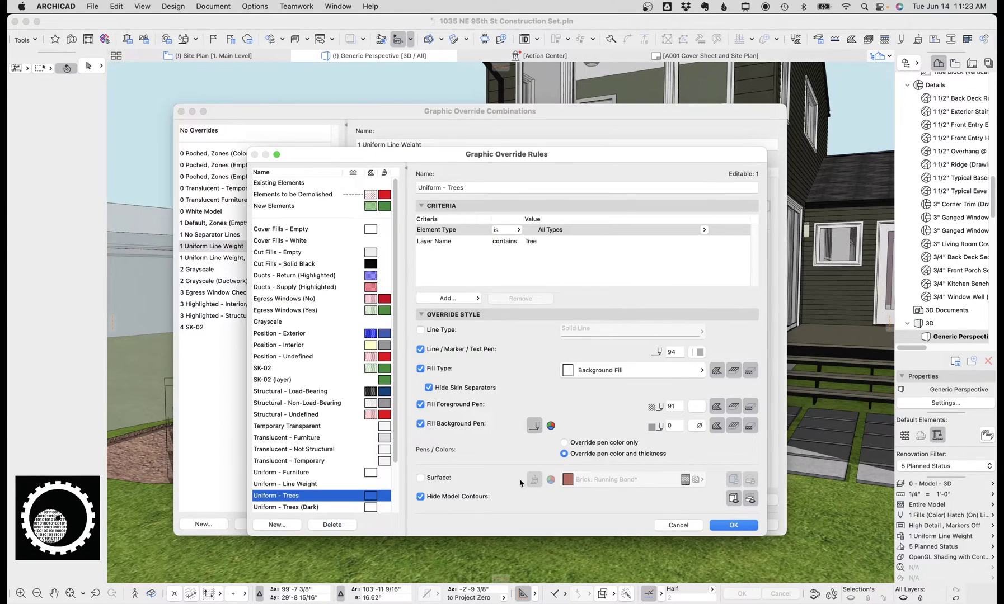
pyautogui.click(747, 527)
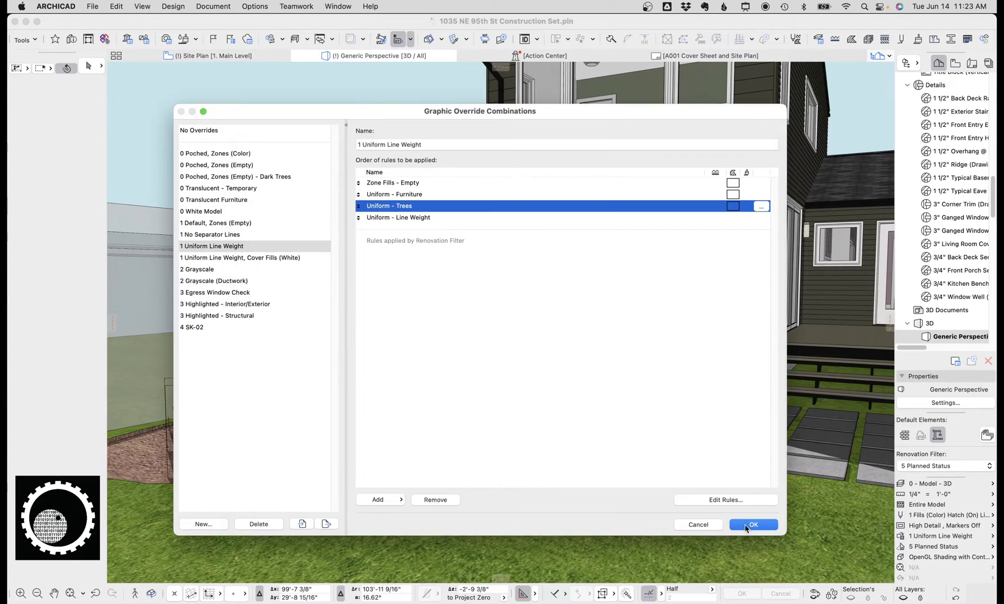
pyautogui.click(726, 501)
pyautogui.click(544, 241)
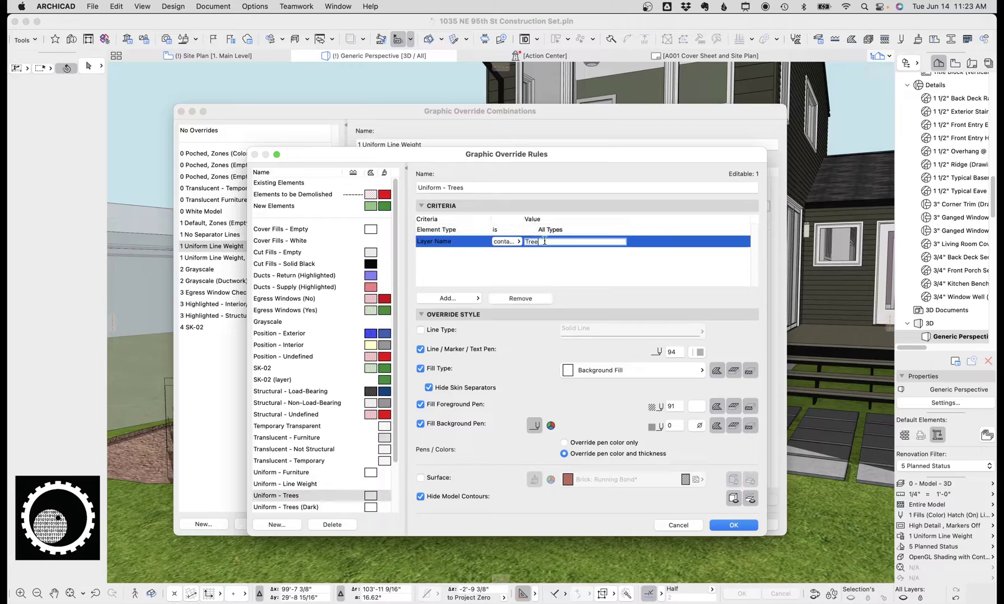
pyautogui.click(463, 298)
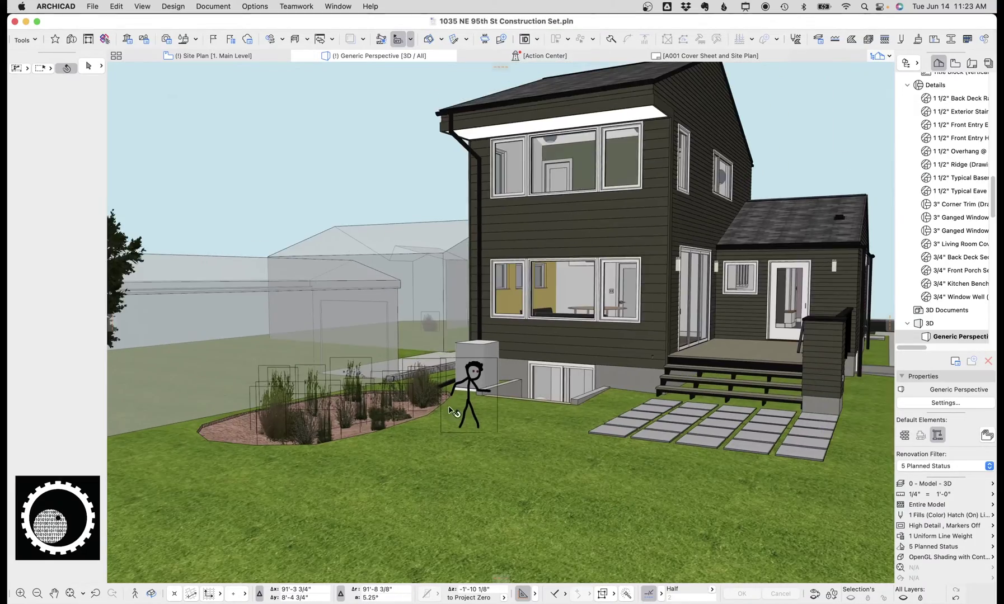
# Examine the planting bed, stick figure and trees behind the house for frame contours that are still drawn
pyautogui.scroll(-3, 474, 417)
pyautogui.scroll(5, 475, 417)
pyautogui.scroll(4, 473, 417)
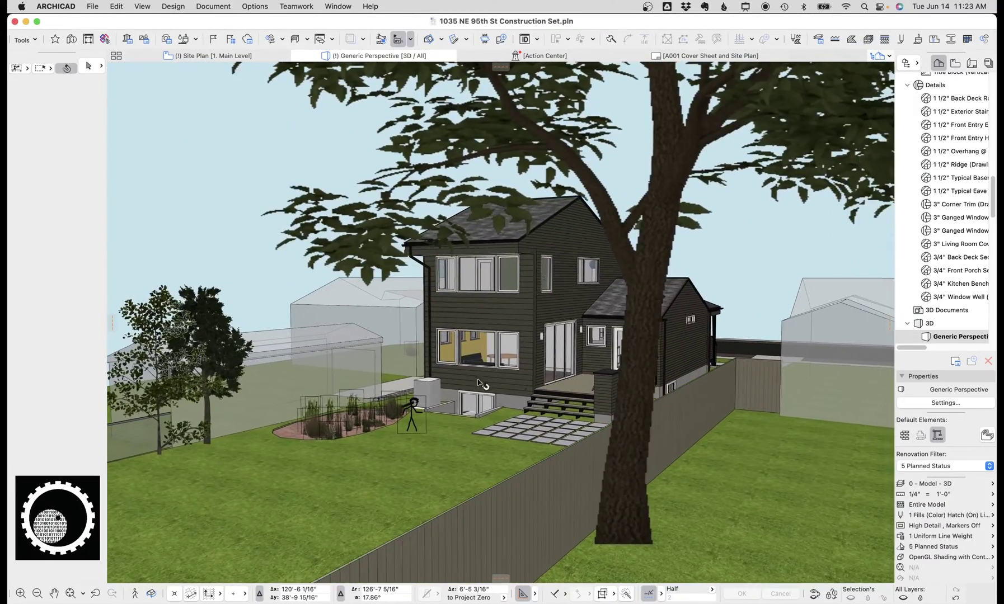
pyautogui.moveTo(509, 259); pyautogui.dragTo(504, 281, button='middle')
pyautogui.moveTo(315, 280); pyautogui.dragTo(314, 300, button='middle')
pyautogui.scroll(6, 381, 408)
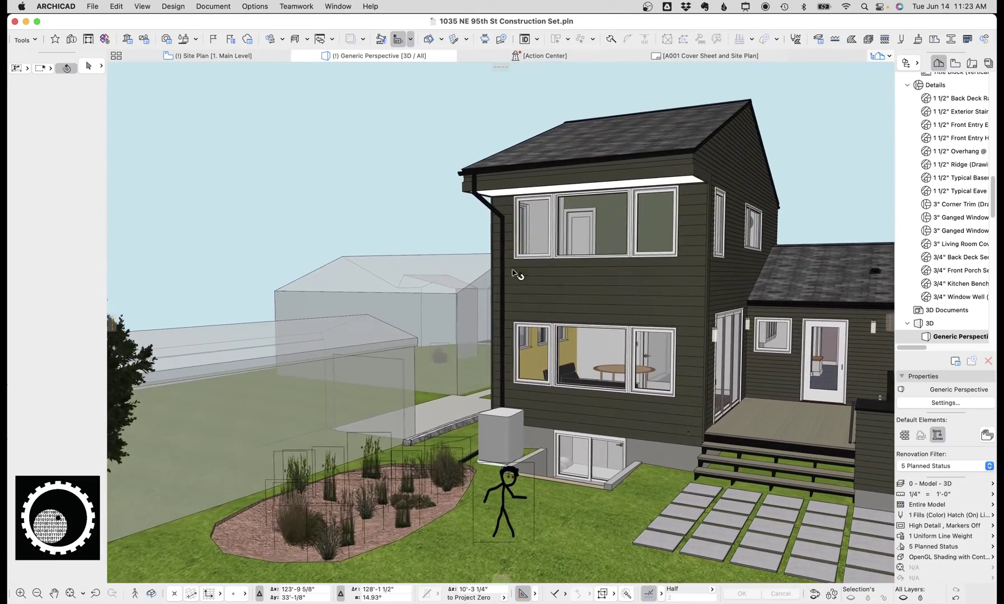
pyautogui.moveTo(444, 452); pyautogui.dragTo(464, 411, button='middle')
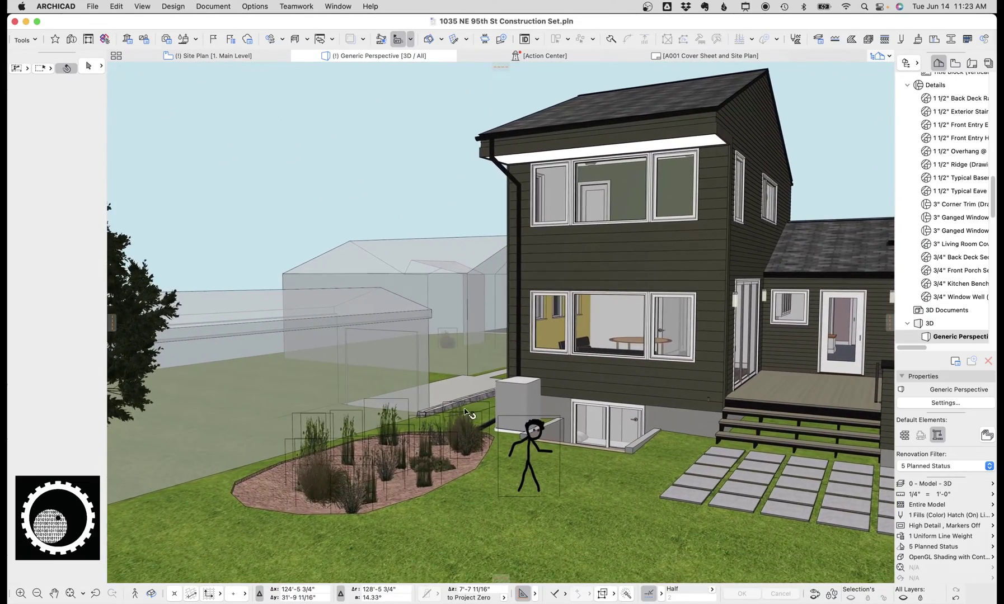
pyautogui.click(475, 439)
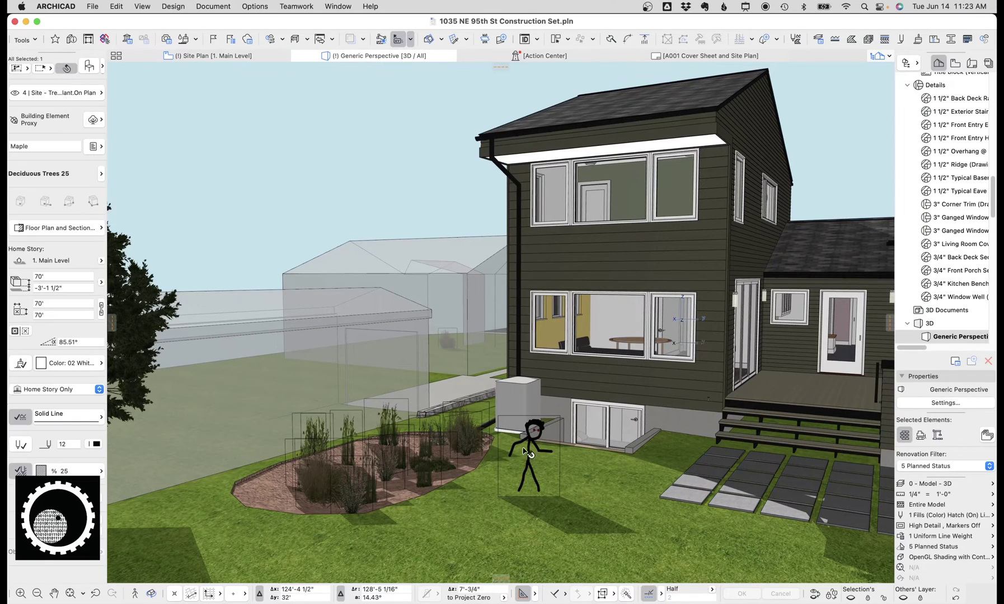
pyautogui.scroll(5, 498, 448)
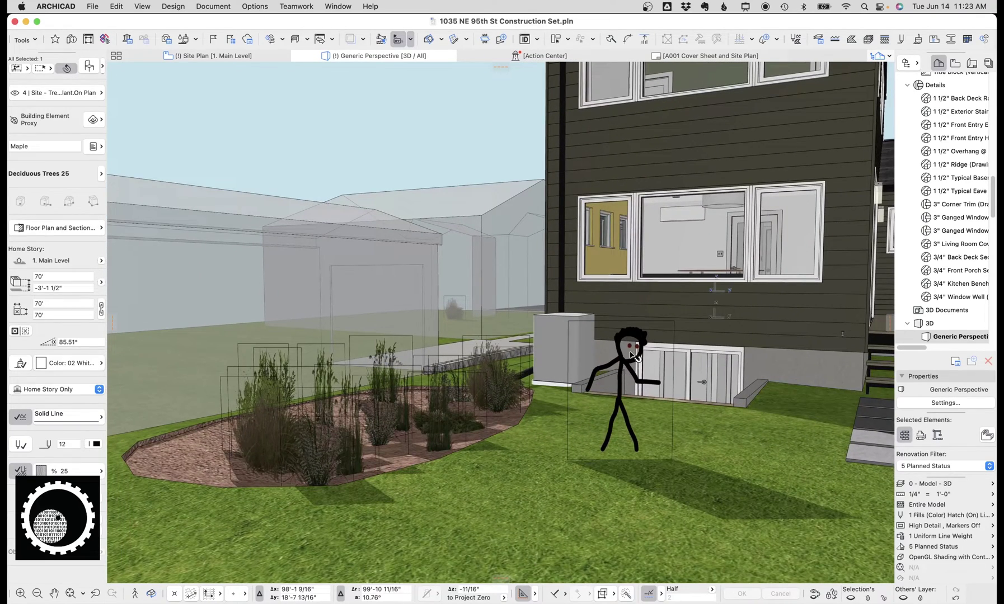
pyautogui.press('Escape')
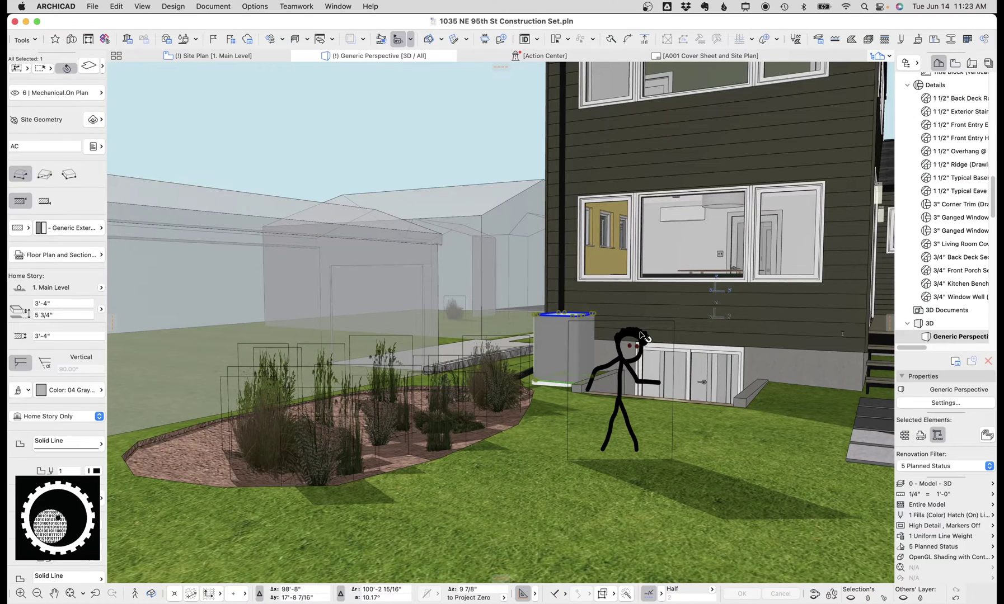
pyautogui.scroll(1, 677, 326)
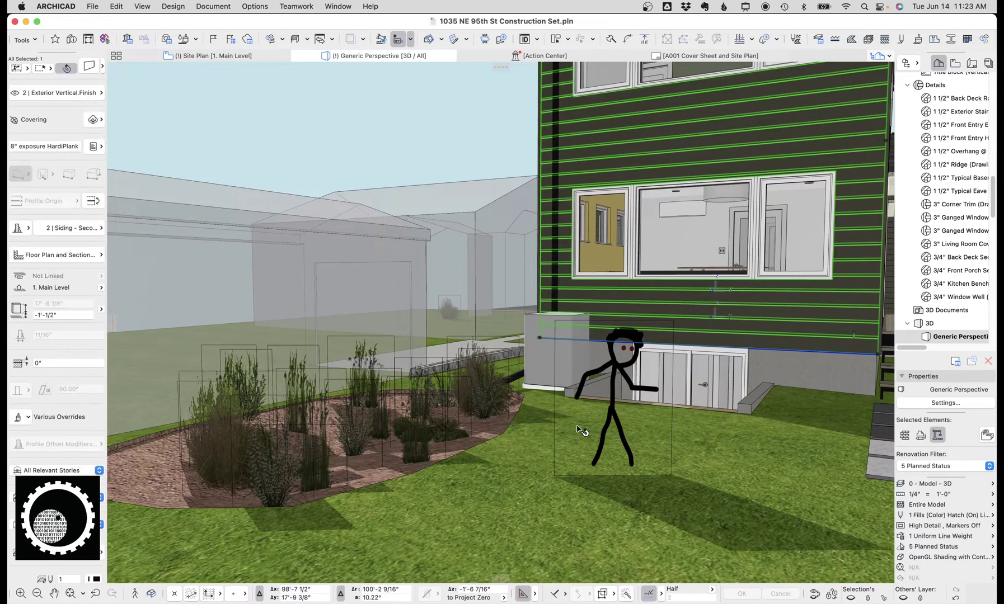
# Isolate the shrubs' layer in the 3D view and select all the shrubs together with the stick figure
pyautogui.click(243, 388)
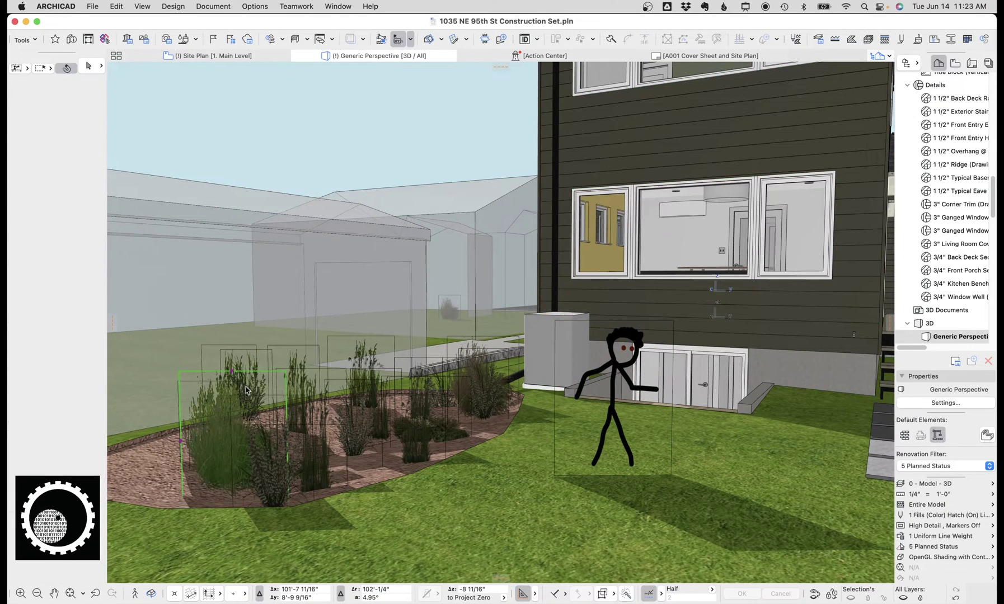
pyautogui.click(902, 597)
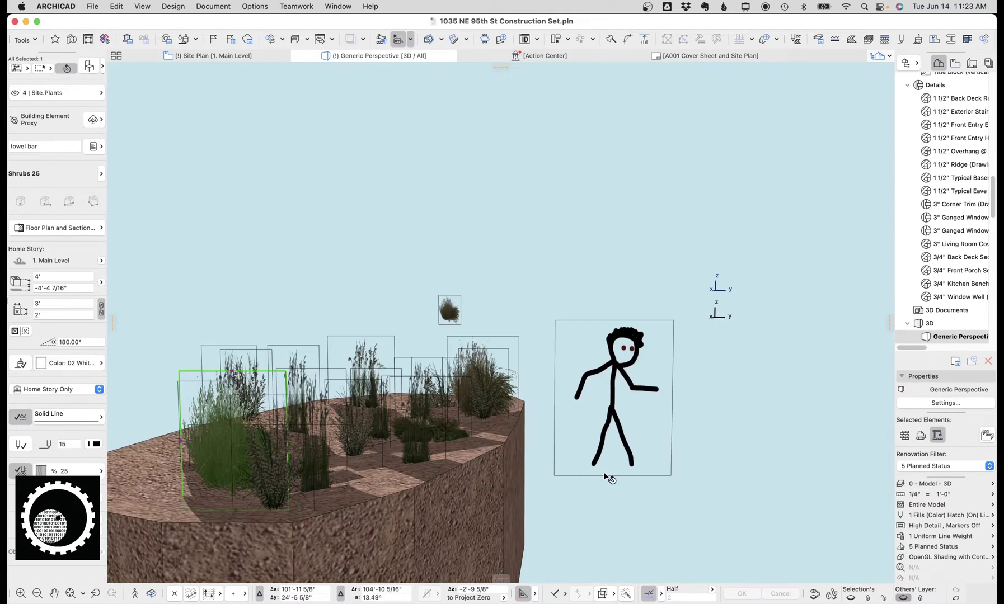
pyautogui.moveTo(731, 433); pyautogui.dragTo(208, 302)
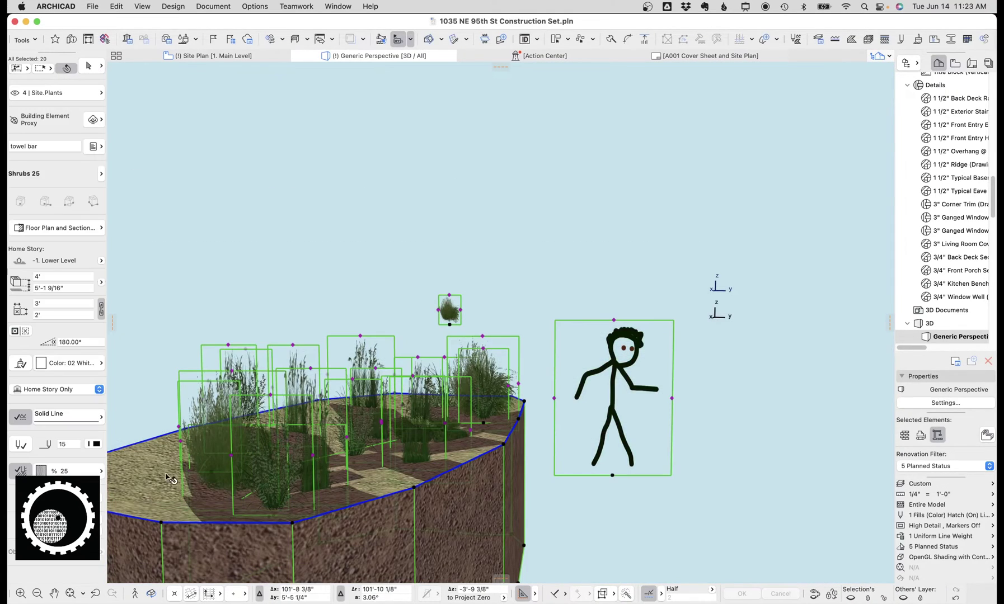
# Move the selected shrubs and stick figure to layer 4 | Site - Tree & Plant.On Plan and restore the hidden layers
pyautogui.click(61, 95)
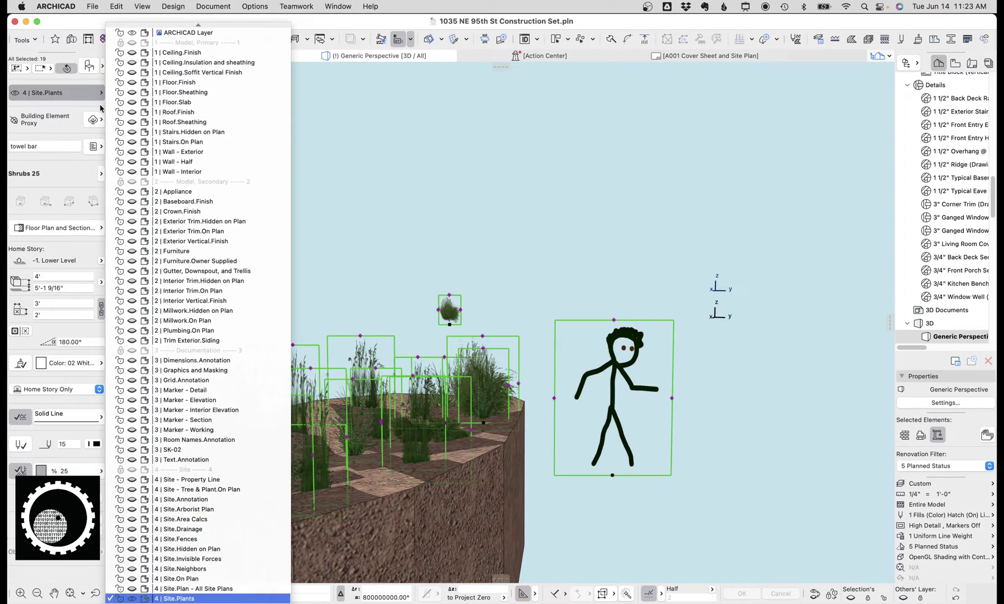
pyautogui.scroll(-1, 220, 518)
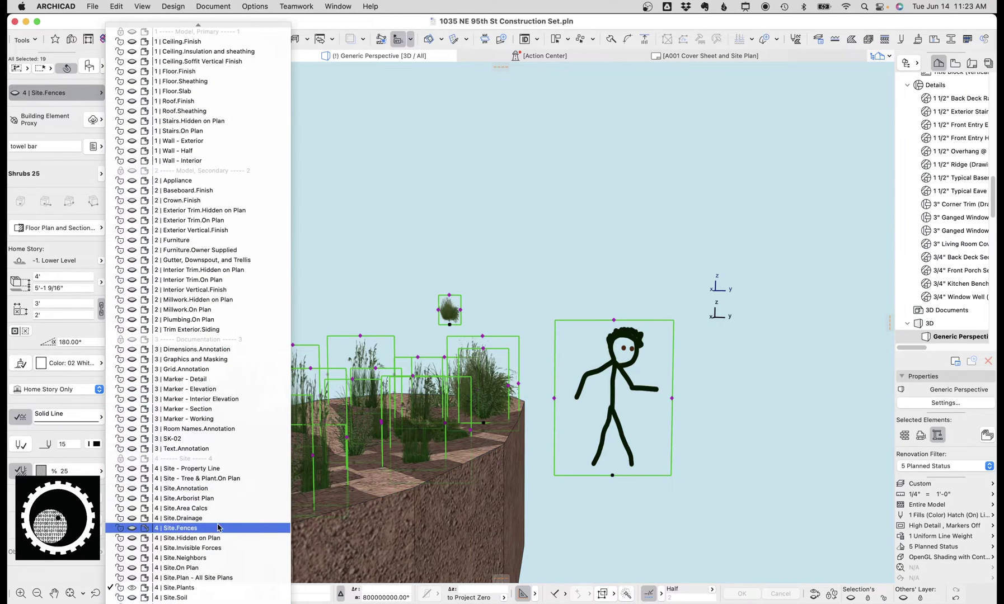
pyautogui.click(215, 479)
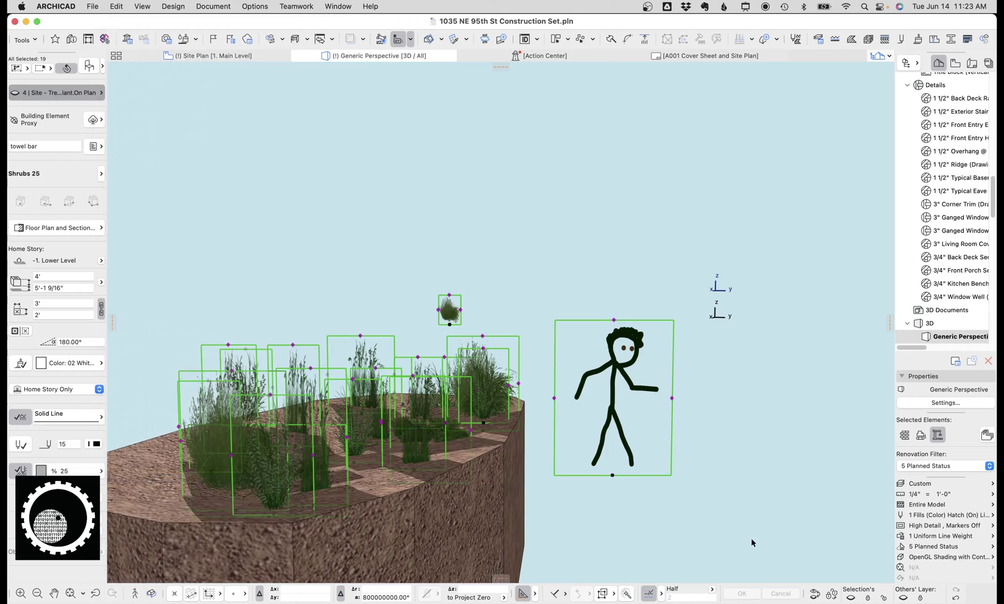
pyautogui.click(955, 597)
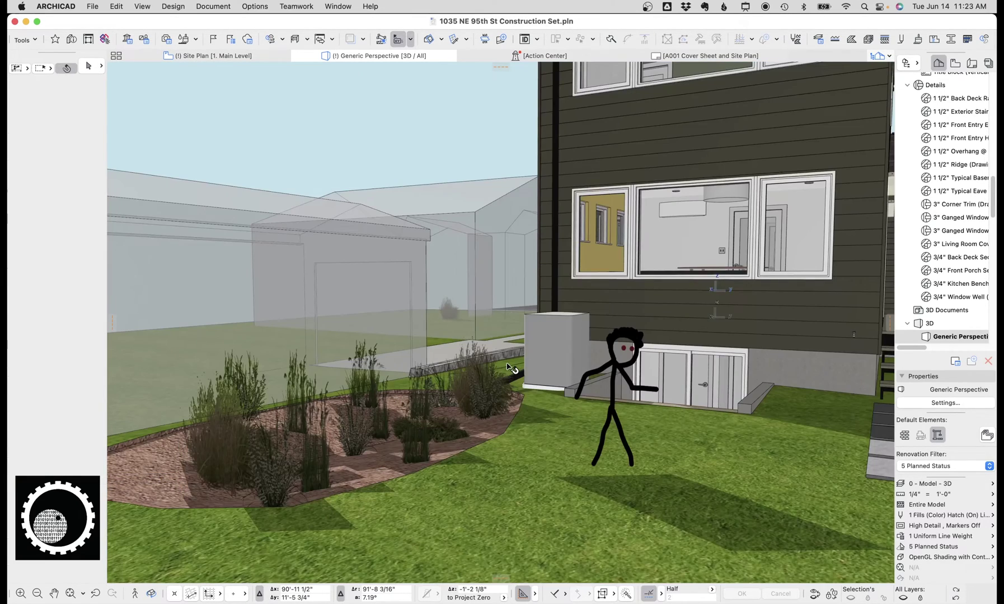
# Inspect the planting bed and the yard trees from several viewpoints for remaining frame contours
pyautogui.scroll(-3, 512, 367)
pyautogui.moveTo(512, 366); pyautogui.dragTo(621, 392, button='middle')
pyautogui.scroll(4, 445, 416)
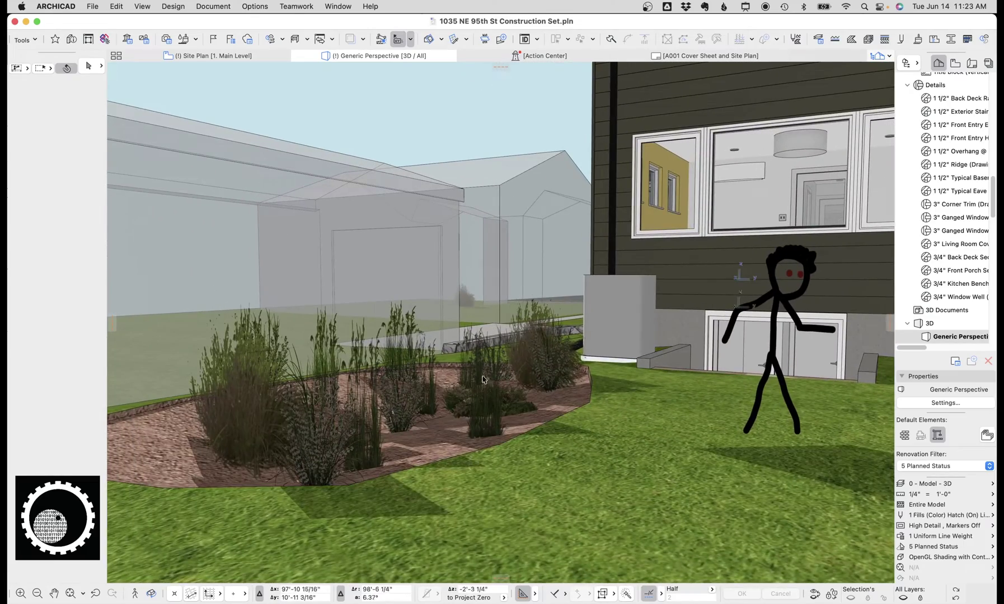
pyautogui.keyDown('shift'); pyautogui.moveTo(483, 379); pyautogui.dragTo(452, 316, button='middle'); pyautogui.keyUp('shift')
pyautogui.click(549, 345)
pyautogui.press('Escape')
pyautogui.scroll(-5, 459, 397)
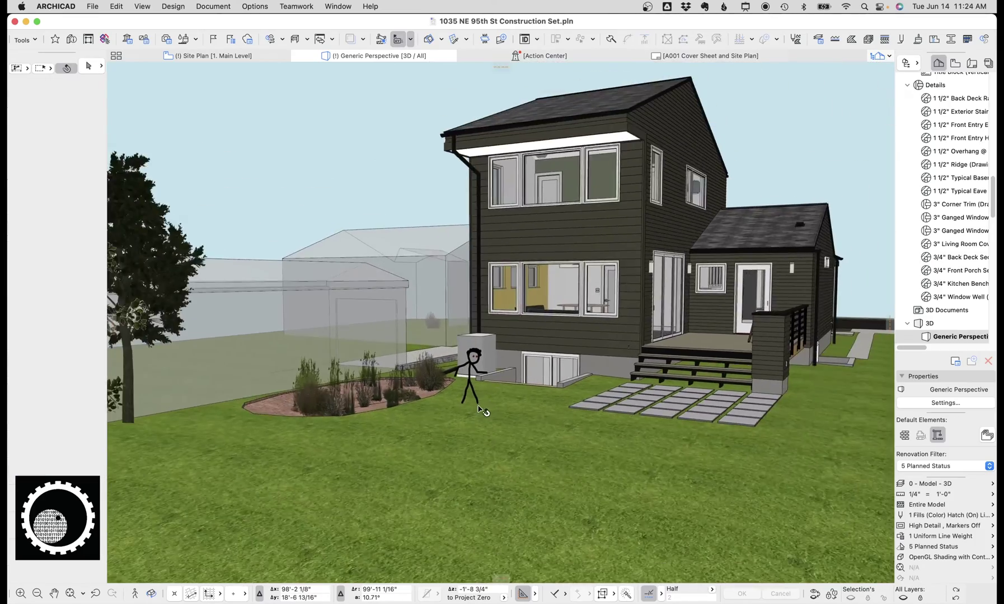
pyautogui.scroll(-10, 480, 397)
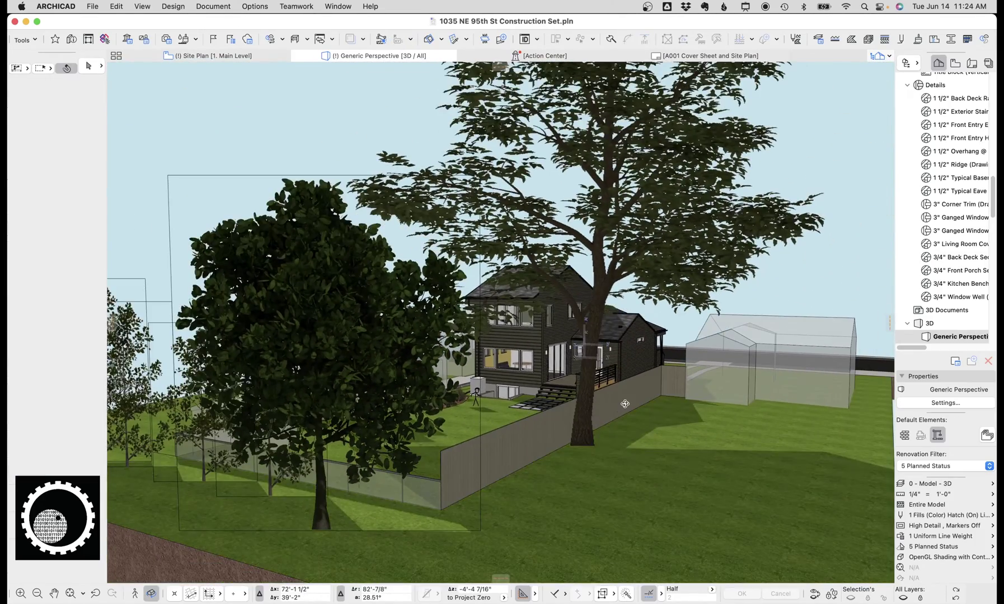
pyautogui.keyDown('shift'); pyautogui.moveTo(624, 404); pyautogui.dragTo(622, 477, button='middle'); pyautogui.keyUp('shift')
pyautogui.scroll(-3, 623, 479)
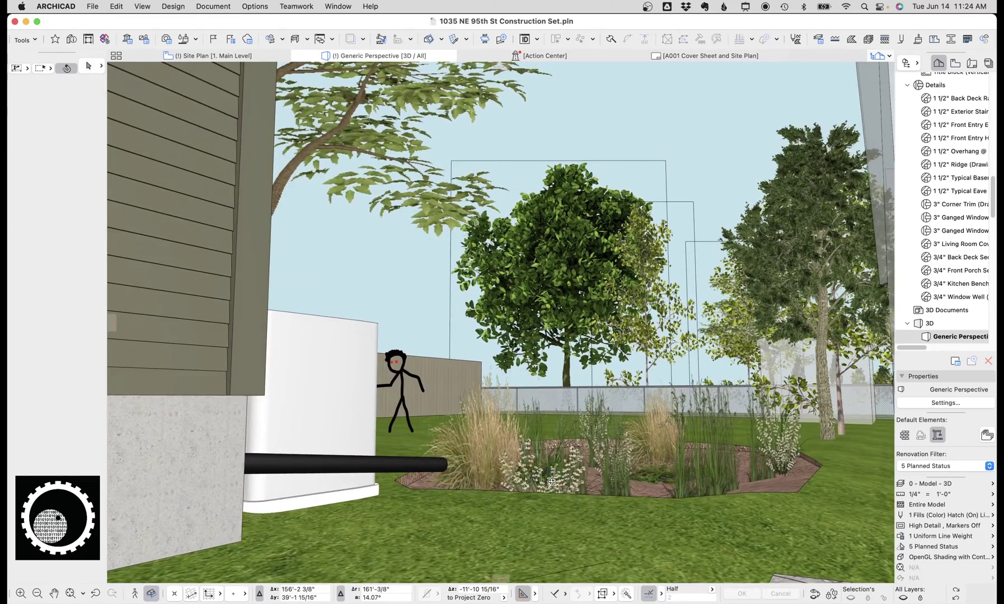
pyautogui.scroll(3, 545, 482)
pyautogui.scroll(2, 544, 481)
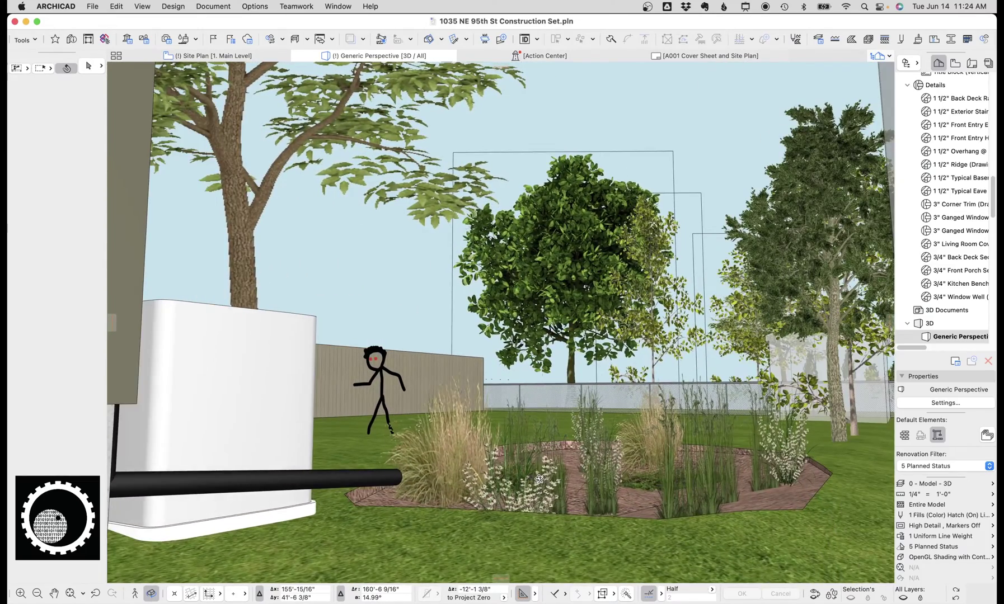
# Select the trees along the back fence that still have frames and move them to layer 4 | Site - Tree & Plant.On Plan
pyautogui.click(706, 232)
pyautogui.keyDown('shift'); pyautogui.click(694, 194); pyautogui.keyUp('shift')
pyautogui.keyDown('shift'); pyautogui.click(463, 148); pyautogui.keyUp('shift')
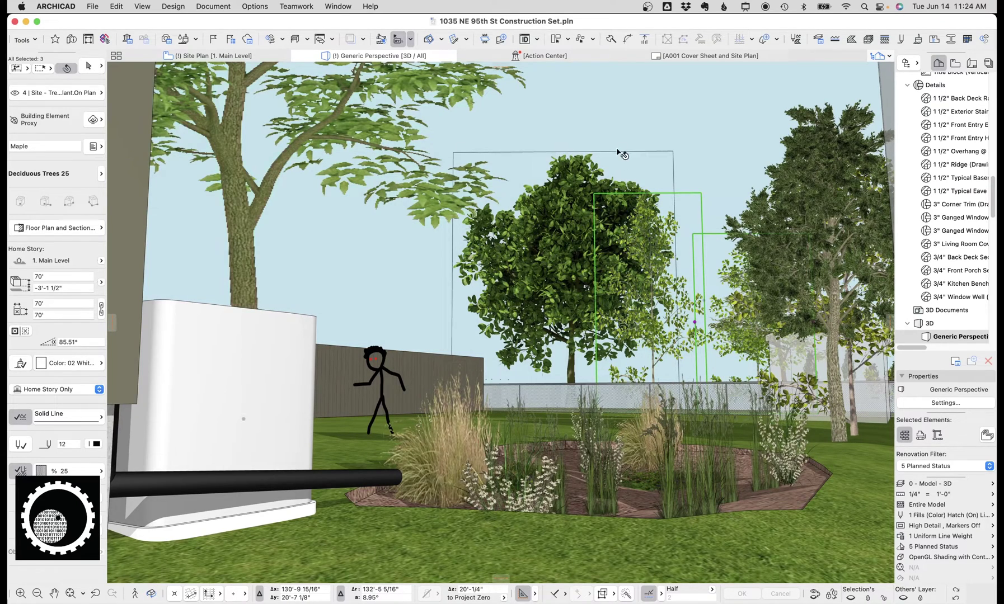
pyautogui.keyDown('shift'); pyautogui.click(570, 152); pyautogui.keyUp('shift')
pyautogui.click(63, 95)
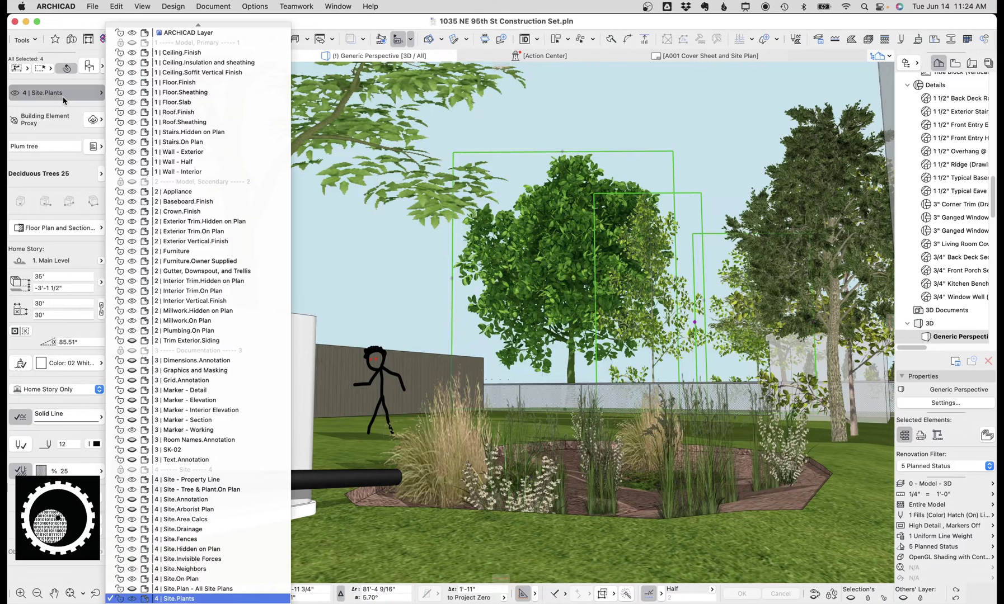
pyautogui.click(239, 490)
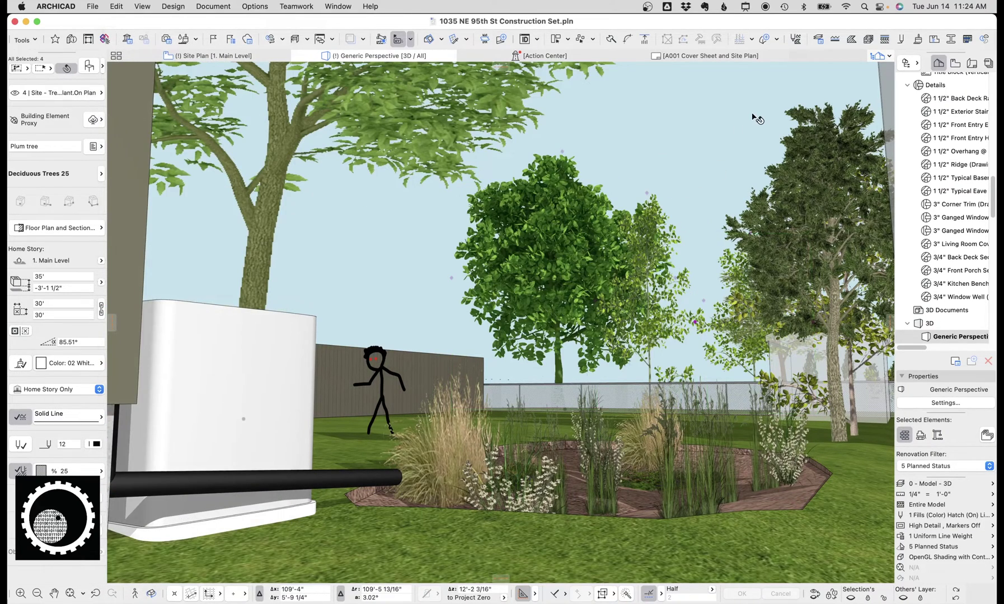
pyautogui.click(757, 119)
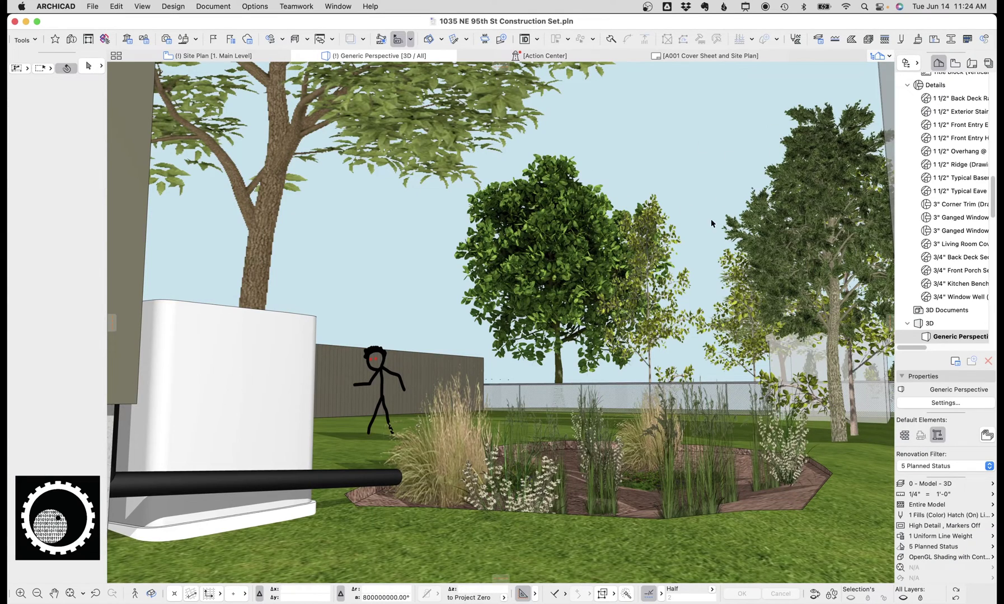
# Compare the 3D view with No Overrides against the 1 Uniform Line Weight graphic override combination
pyautogui.click(933, 538)
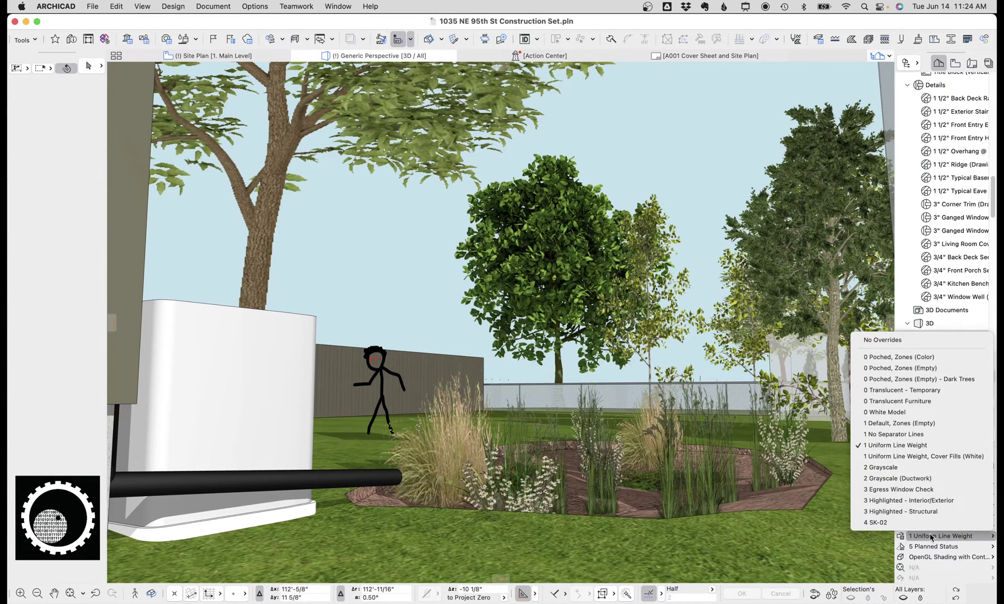
pyautogui.click(884, 340)
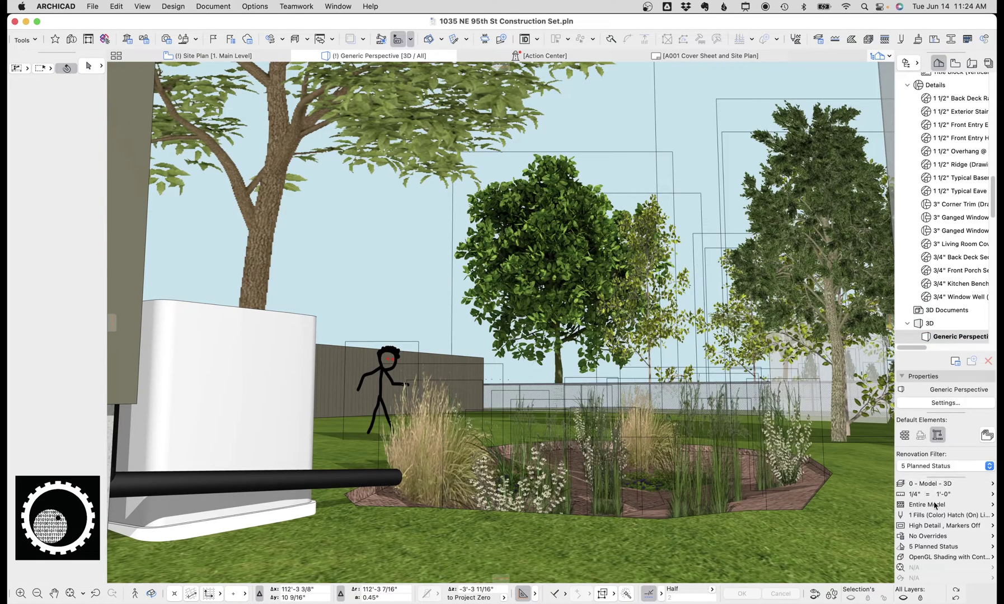
pyautogui.click(933, 536)
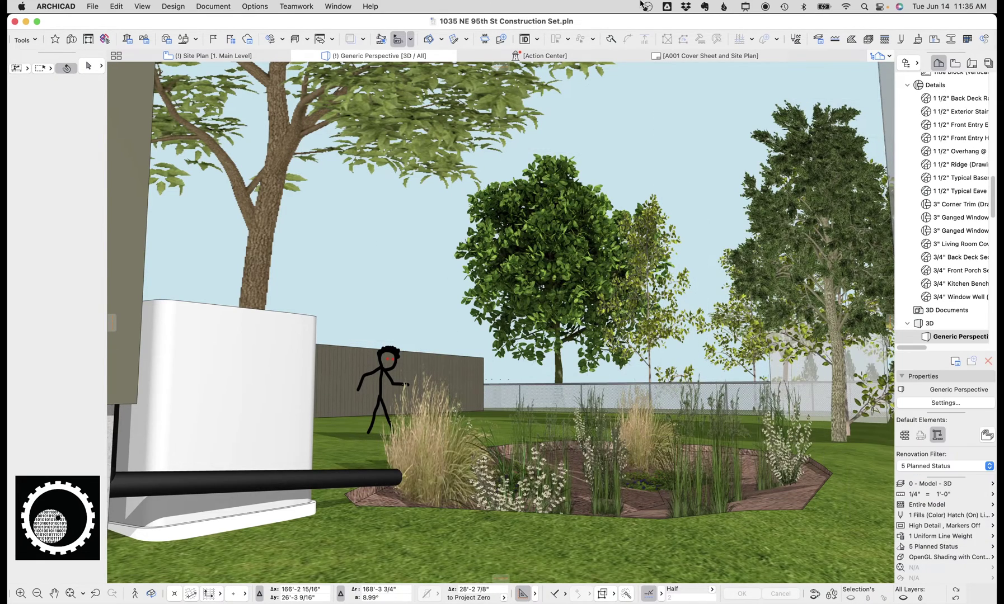